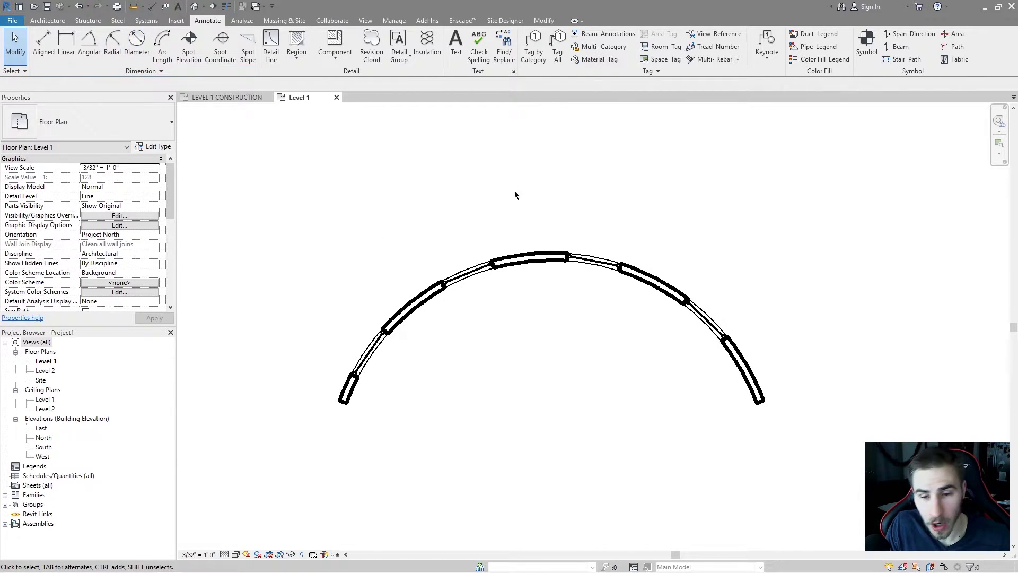
Step: Switch the Level 1 floor plan to thin lines so the curved wall displays without heavy line weights
left_click(512, 264)
left_click(327, 286)
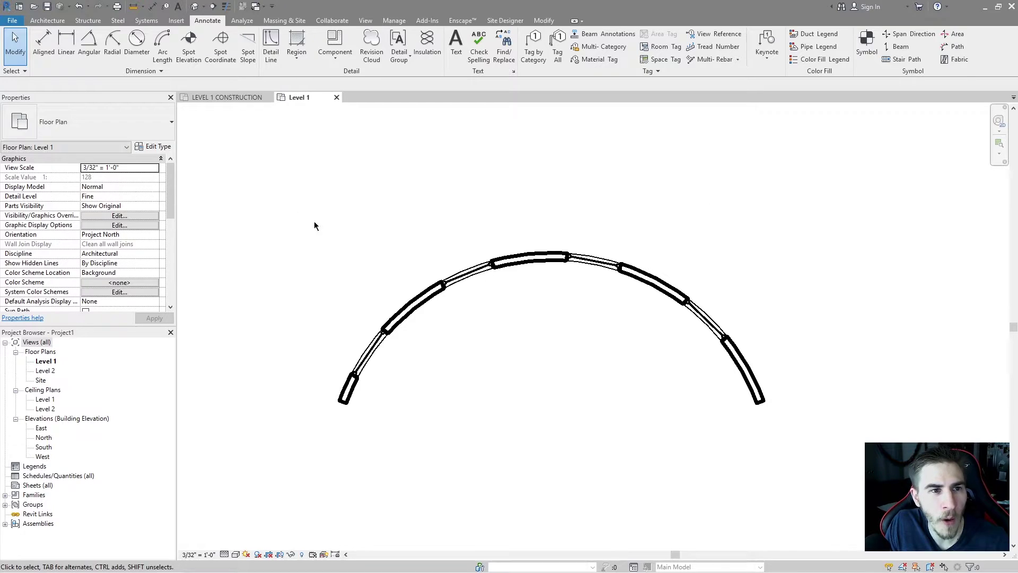
left_click(227, 6)
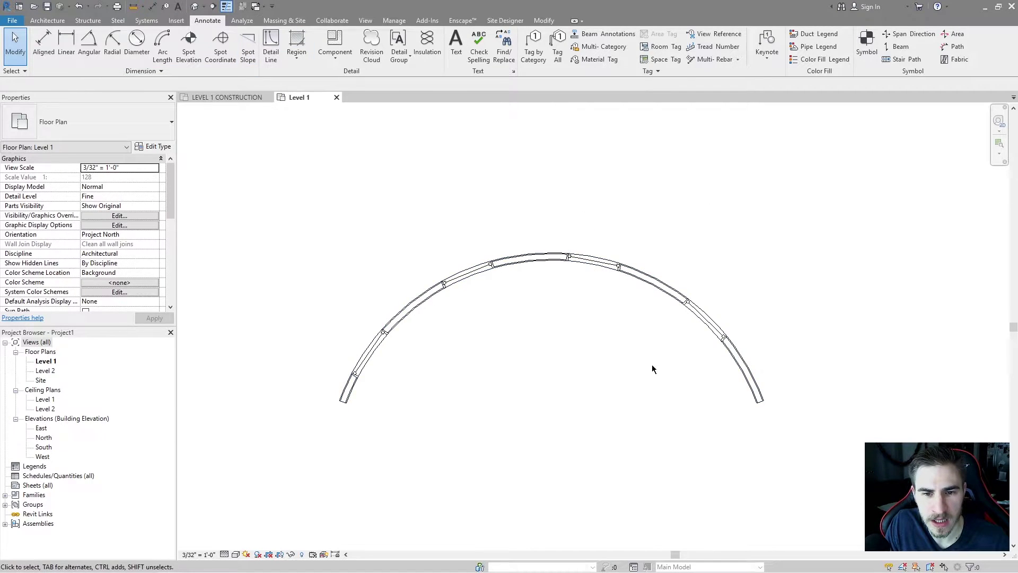
scroll(566, 297, "up", 1)
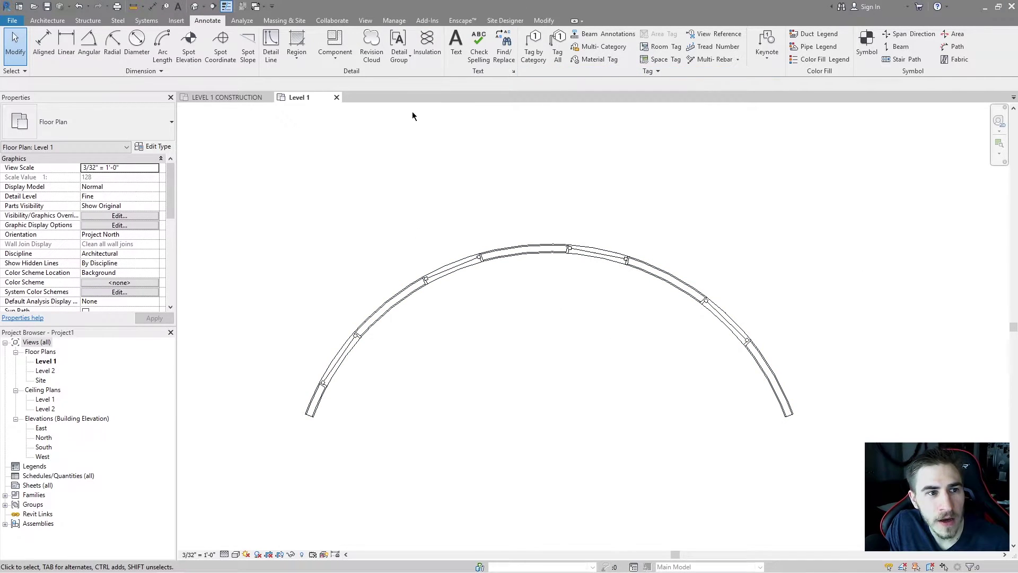
Step: Add a radial dimension to the inner face of the curved wall, placing it near the wall's left end
left_click(112, 43)
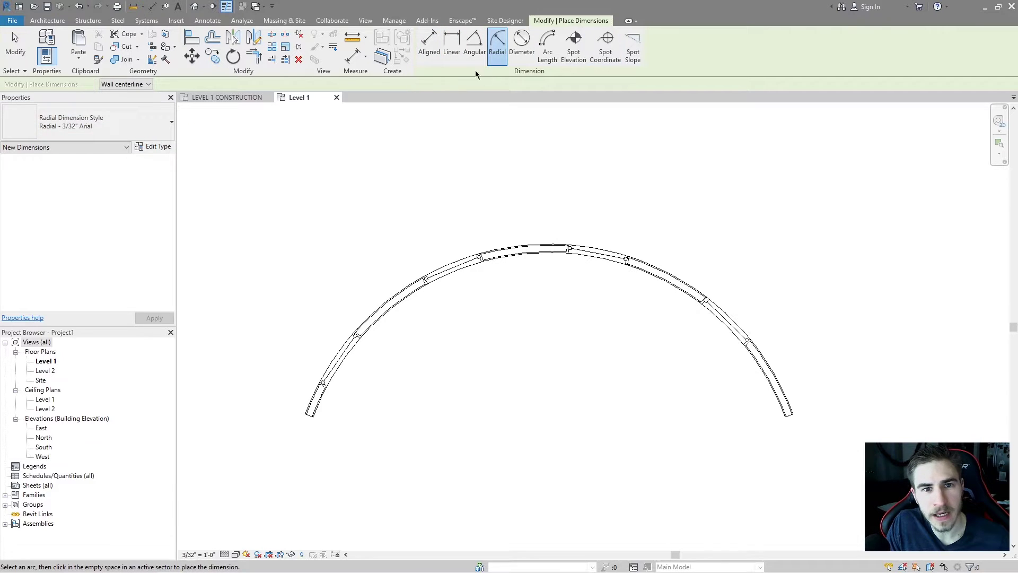
left_click(148, 84)
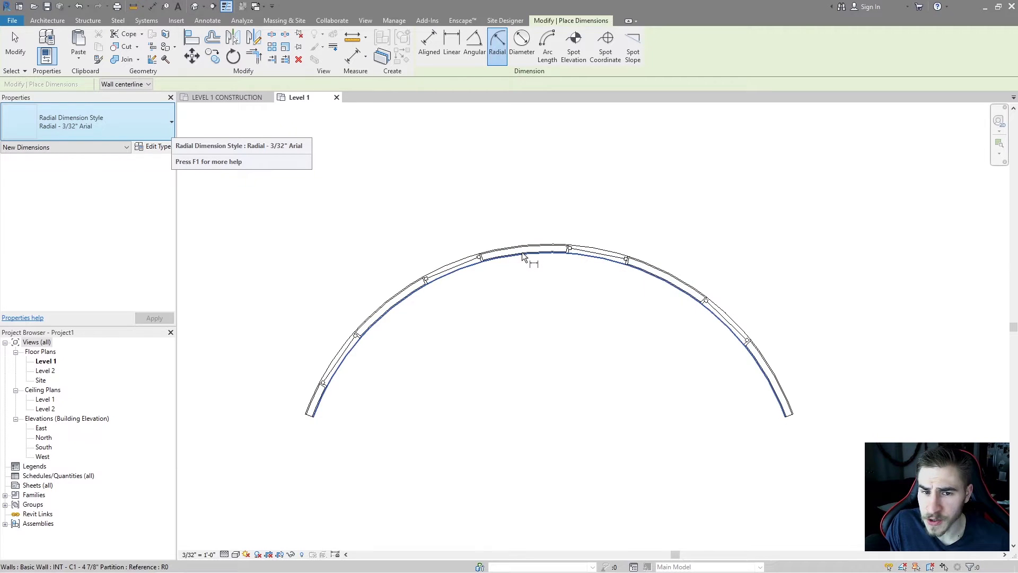
scroll(522, 252, "up", 3)
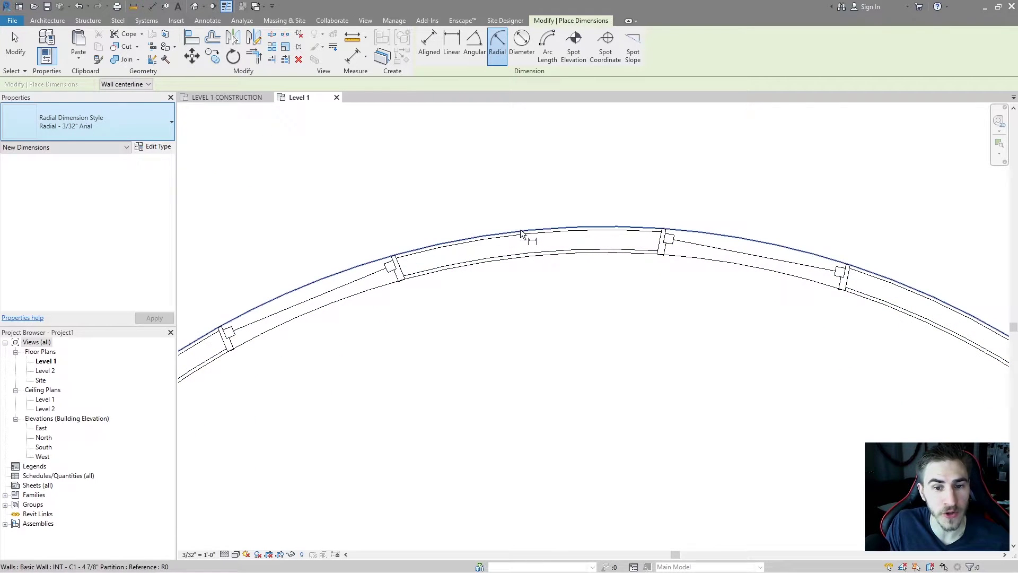
scroll(528, 250, "down", 3)
scroll(525, 233, "up", 3)
scroll(525, 232, "up", 1)
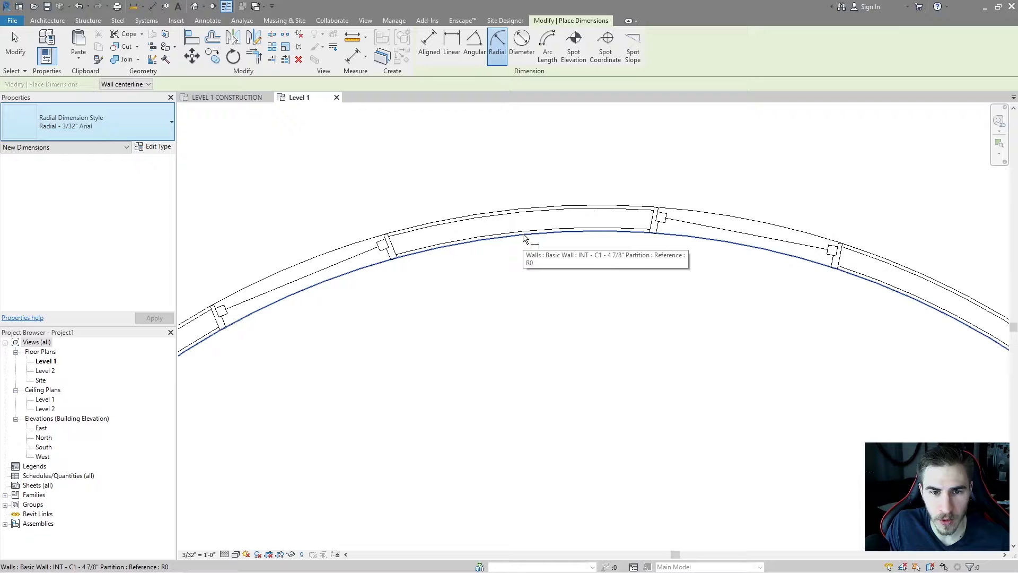
left_click(523, 234)
scroll(534, 227, "down", 4)
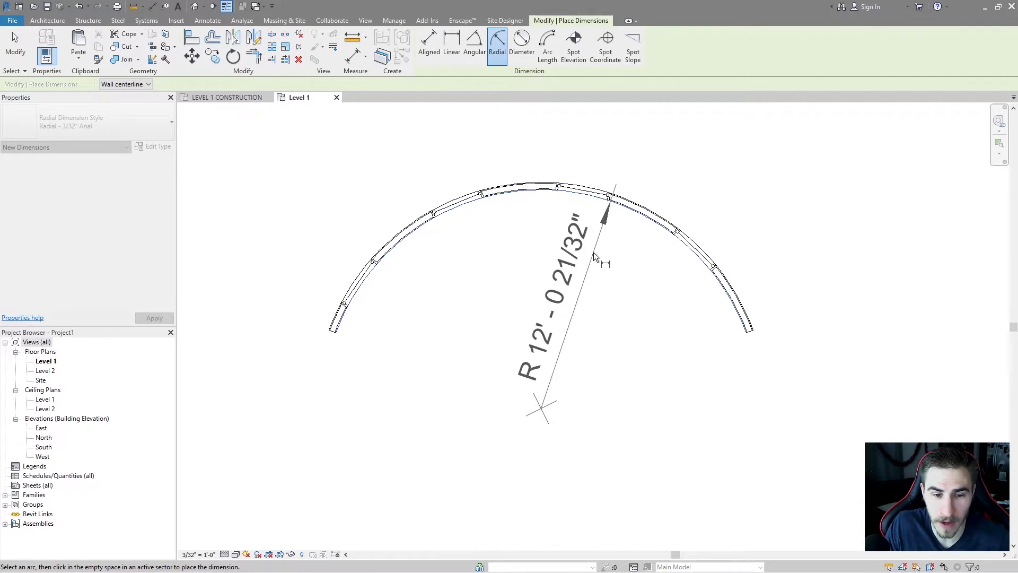
left_click(386, 338)
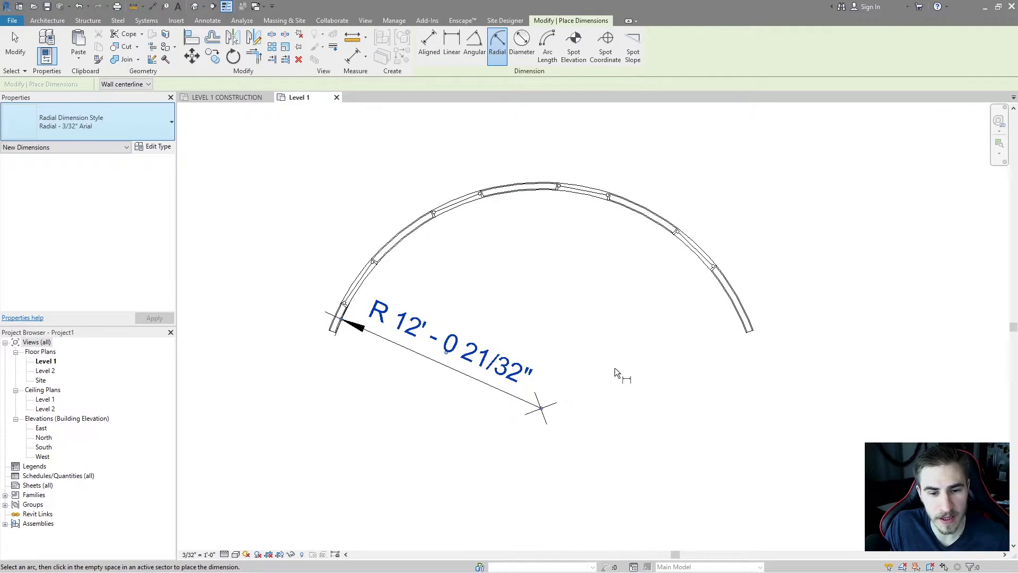
key("Escape")
key("Escape")
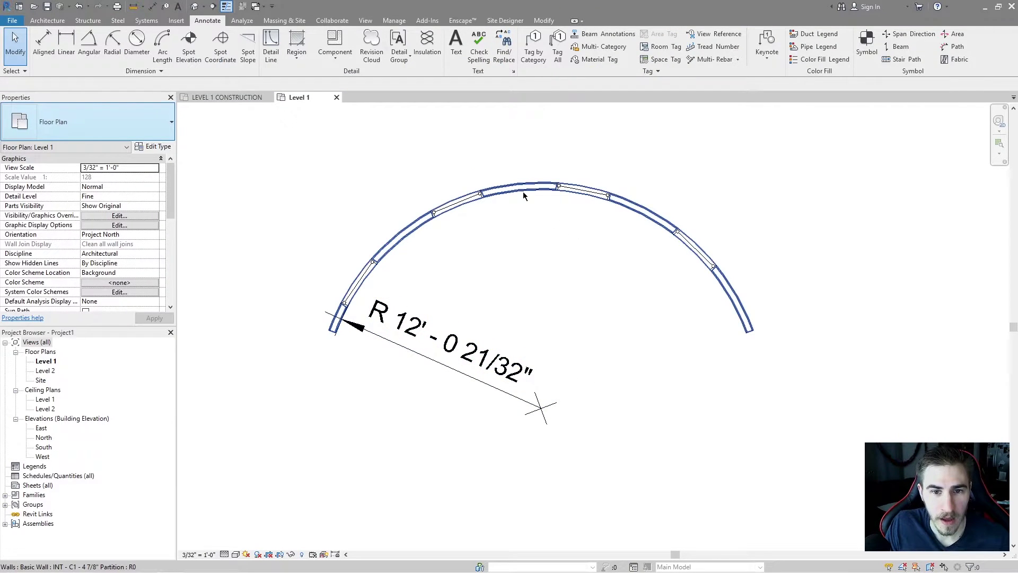
Step: Set the curved wall's inner-face radius to 12' through its radial dimension
left_click(523, 192)
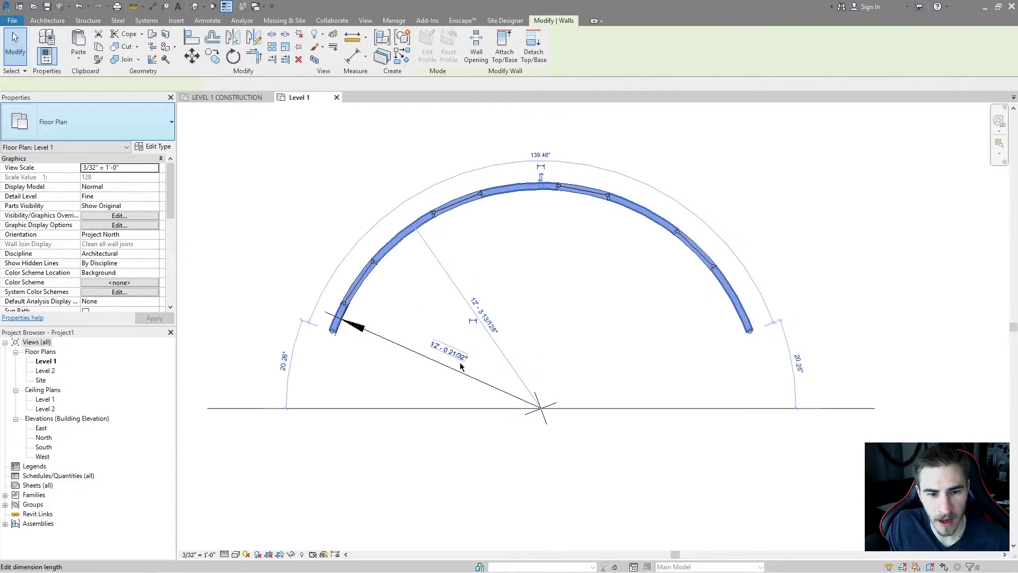
left_click(459, 358)
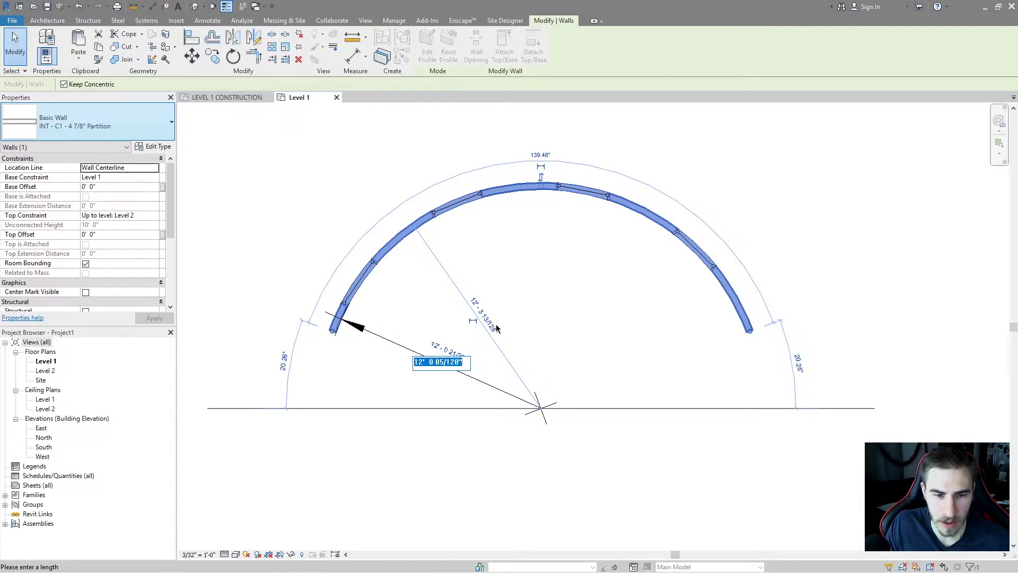
type("12")
key("Return")
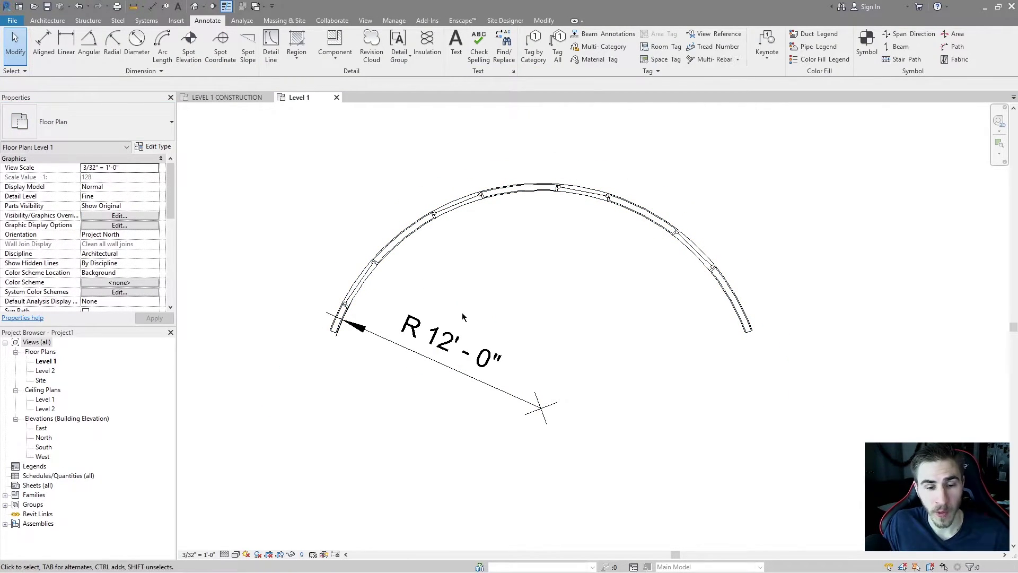
Step: Open the radial dimension's type properties, try the Line leader type and set it back to Arc
left_click(479, 361)
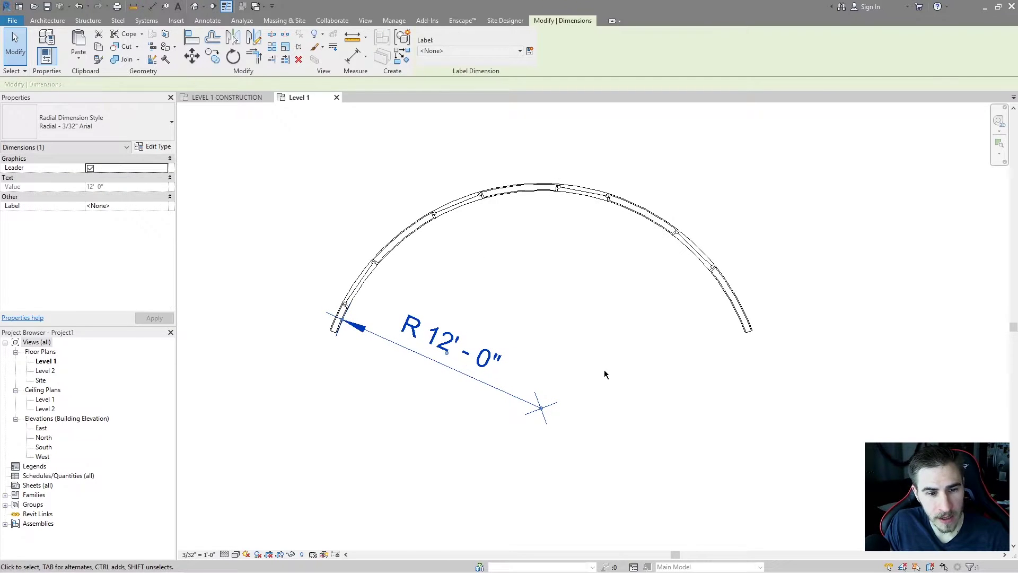
left_click(158, 146)
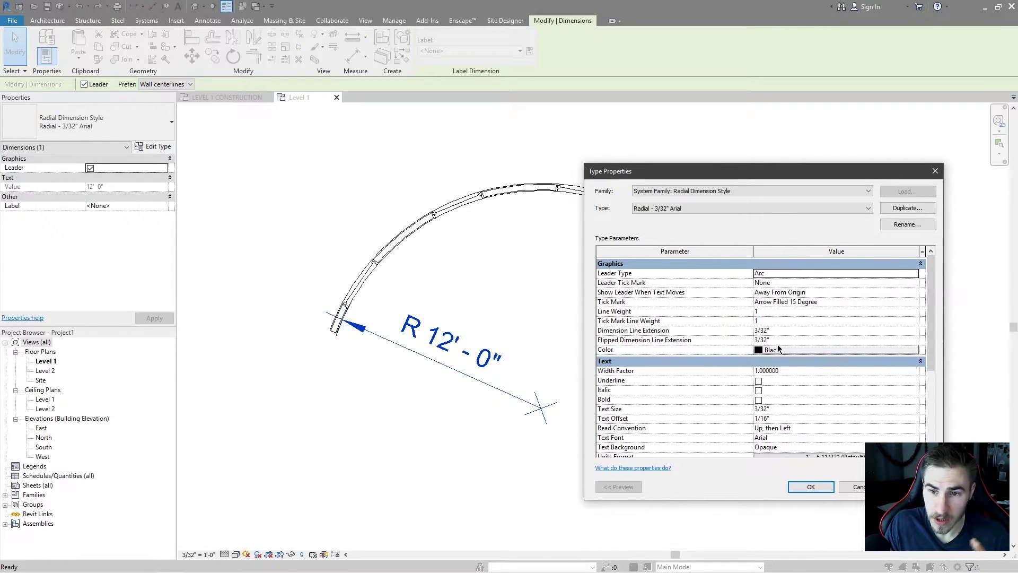
left_click(916, 274)
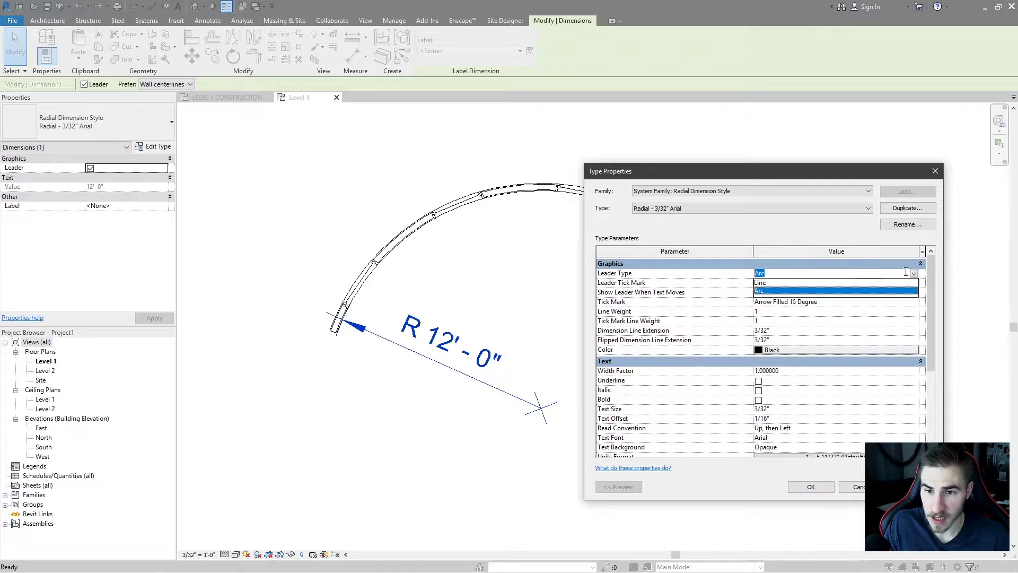
left_click(806, 283)
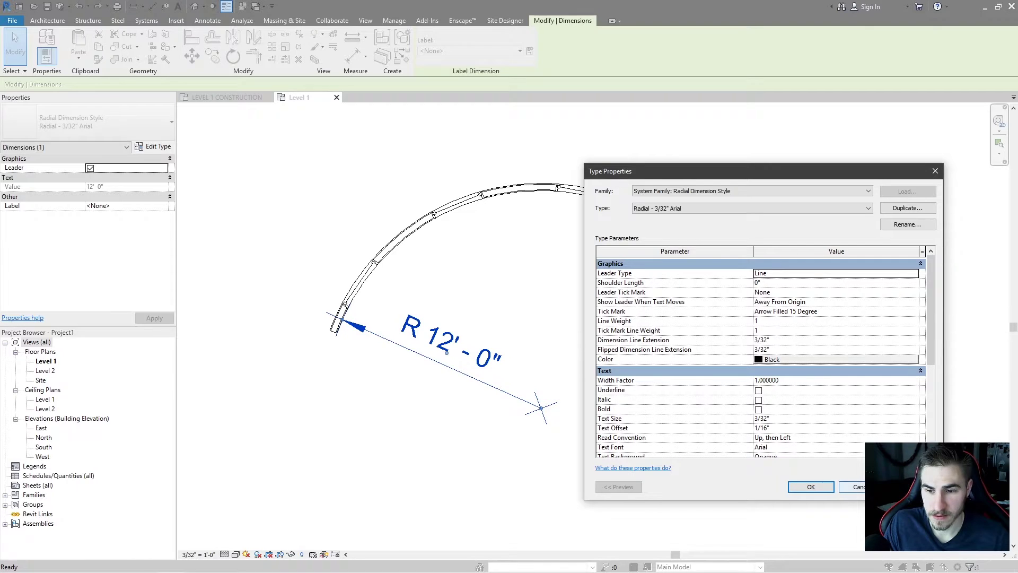
left_click(914, 272)
left_click(832, 287)
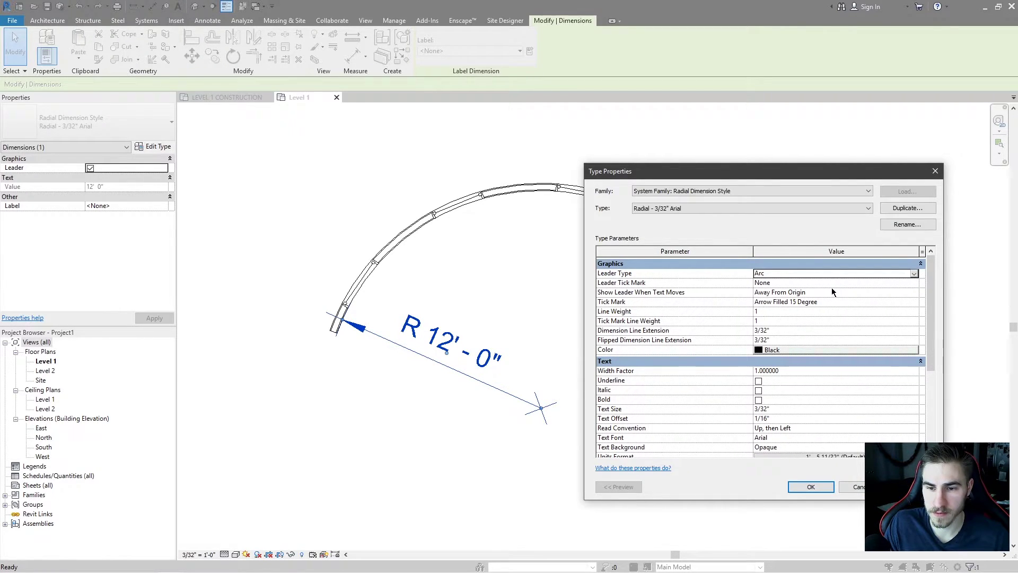
Step: Set the radial dimension type's Radius Symbol Location to After Value and apply it
scroll(745, 300, "down", 2)
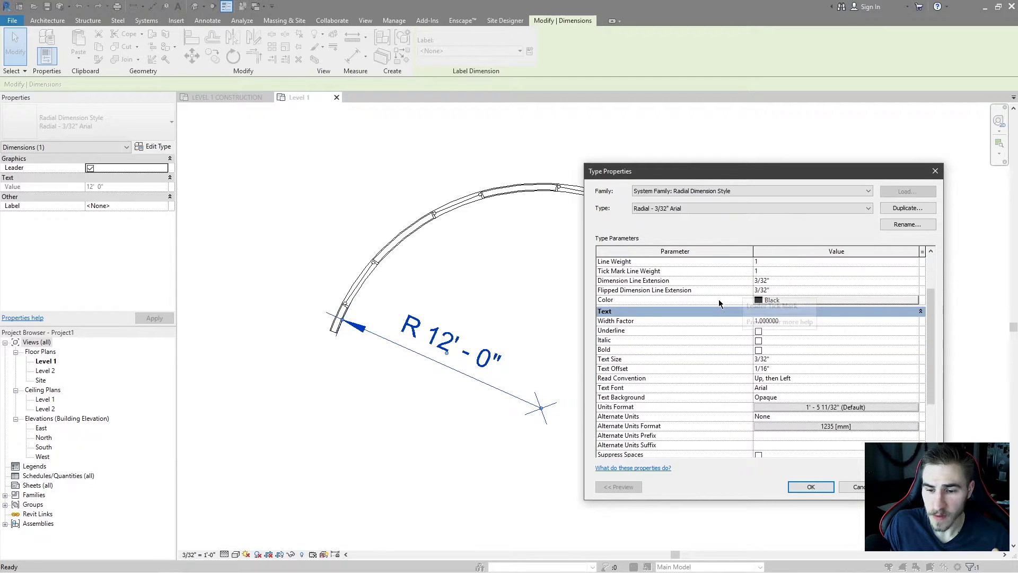
scroll(856, 359, "down", 3)
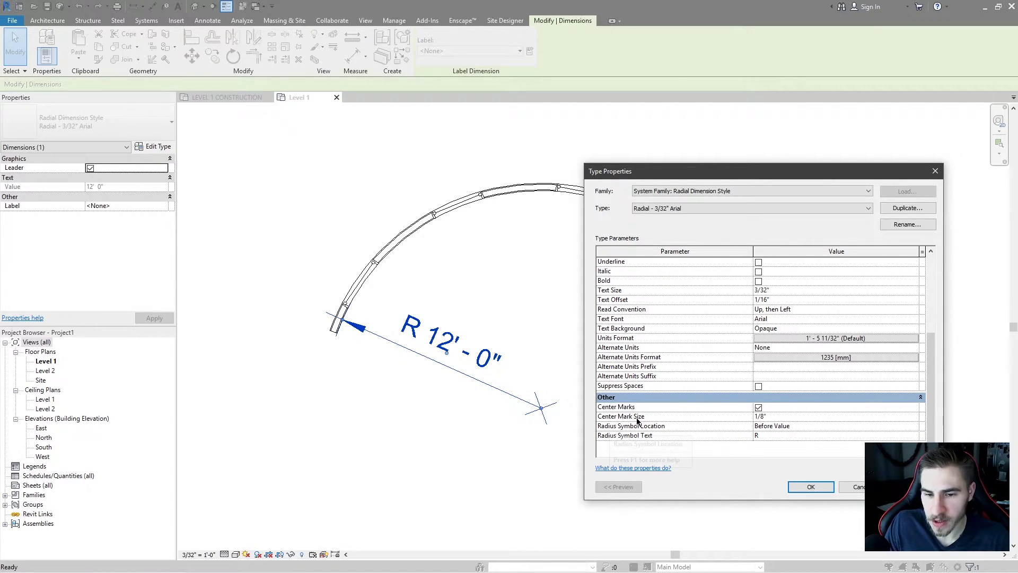
left_click(817, 426)
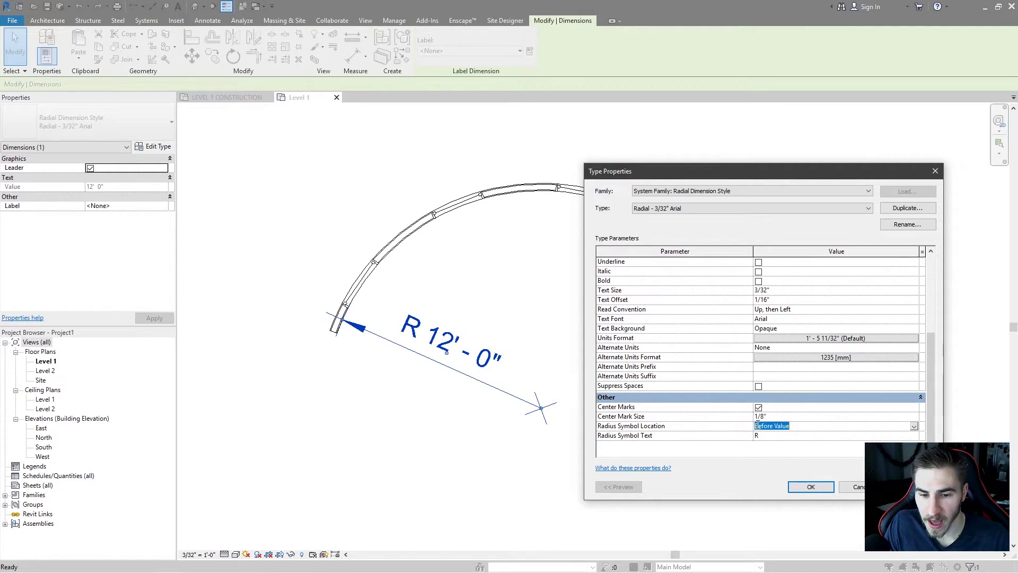
left_click(914, 426)
left_click(769, 451)
left_click(911, 486)
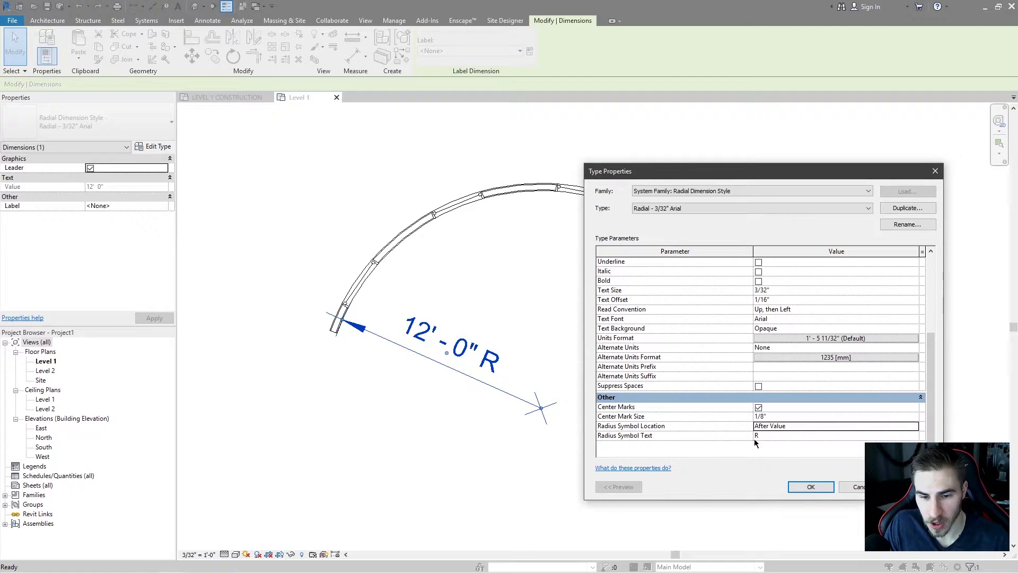
Step: Try ":)" as the Radius Symbol Text, close the type properties and restore the R symbol
left_click(781, 436)
double_click(792, 437)
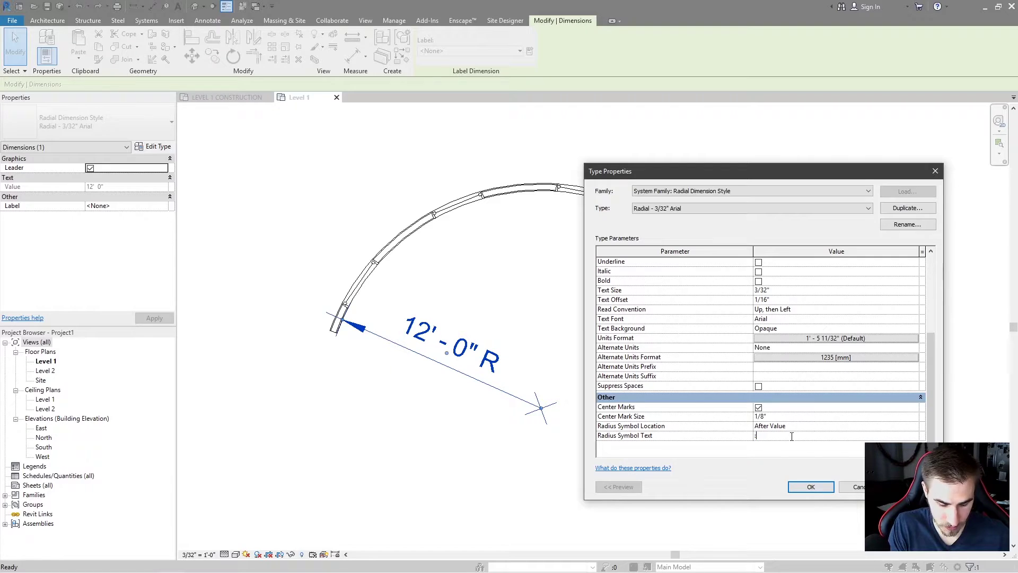
type(":)")
left_click(914, 487)
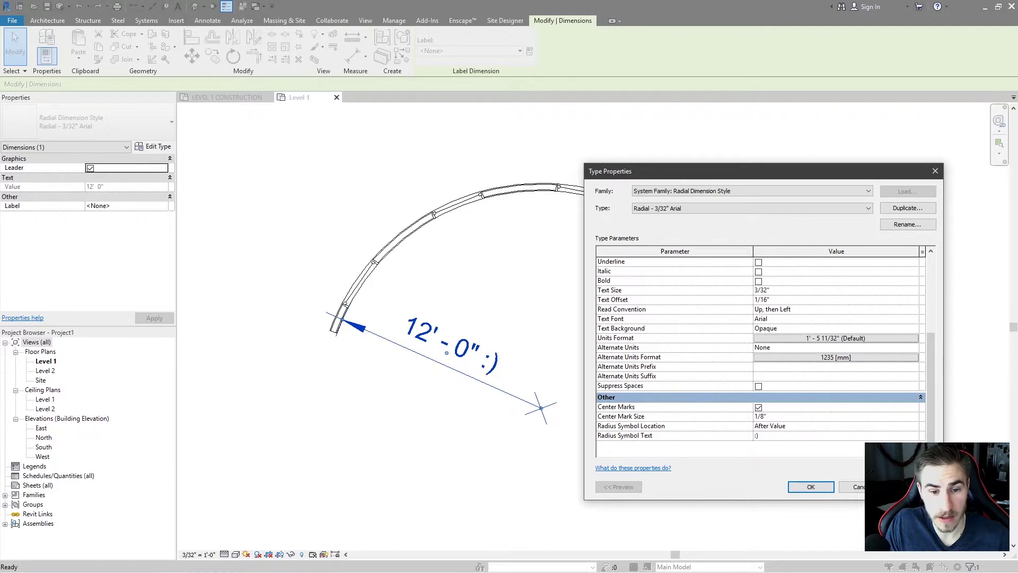
left_click(851, 486)
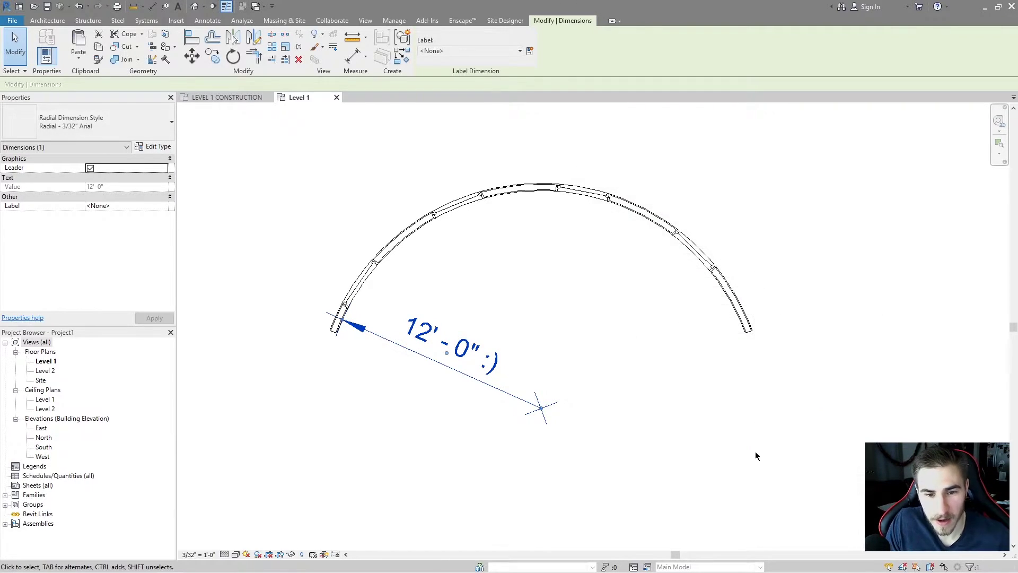
left_click(572, 333)
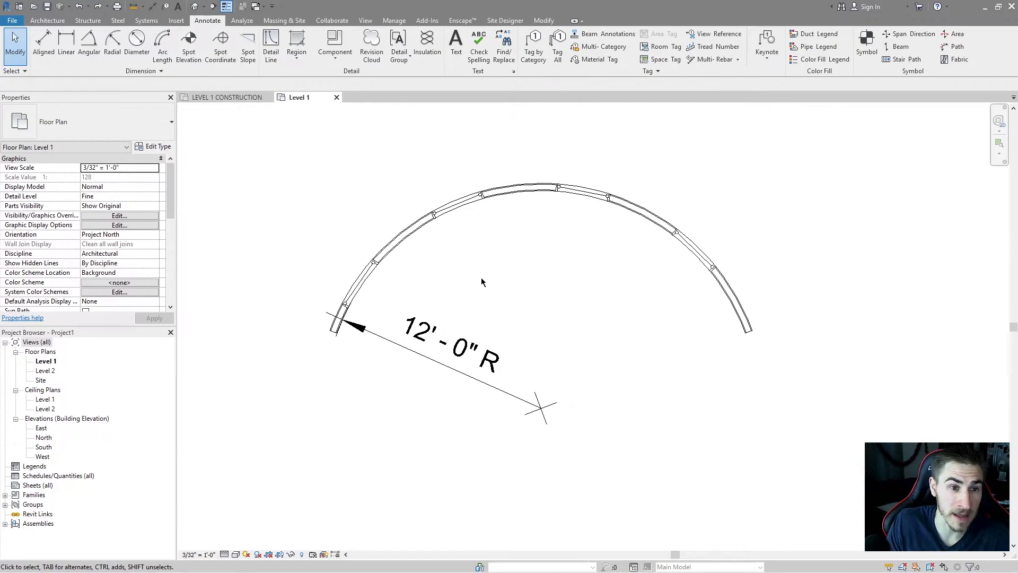
Step: Add a diameter dimension to the inner face of the curved wall, angled toward the wall's right side
left_click(137, 43)
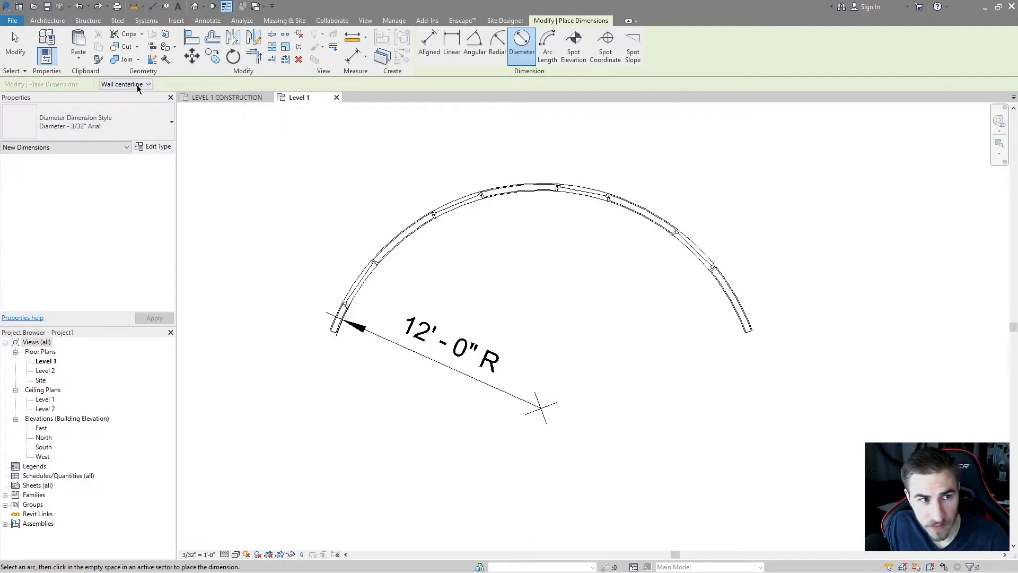
left_click(526, 191)
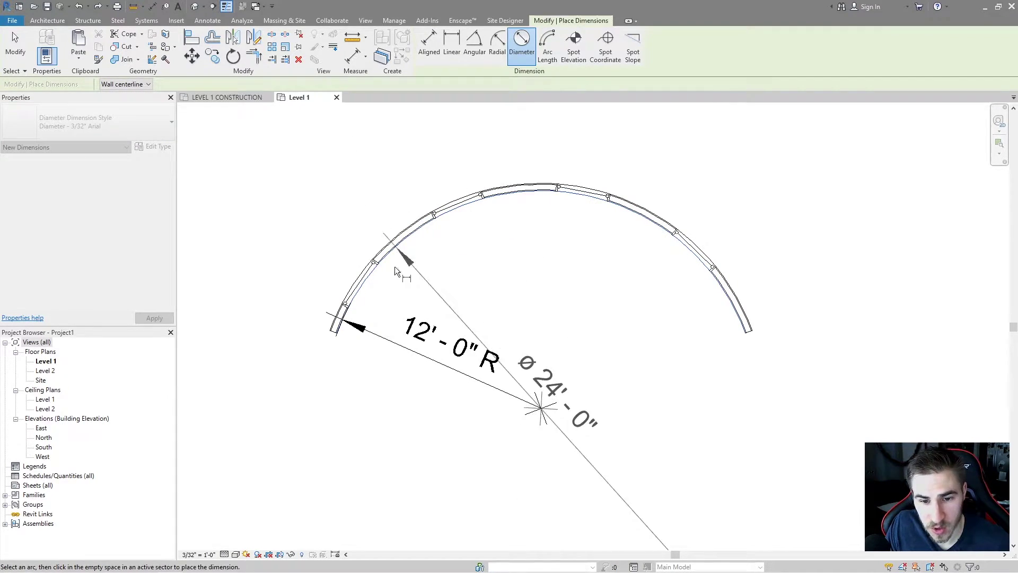
left_click(672, 313)
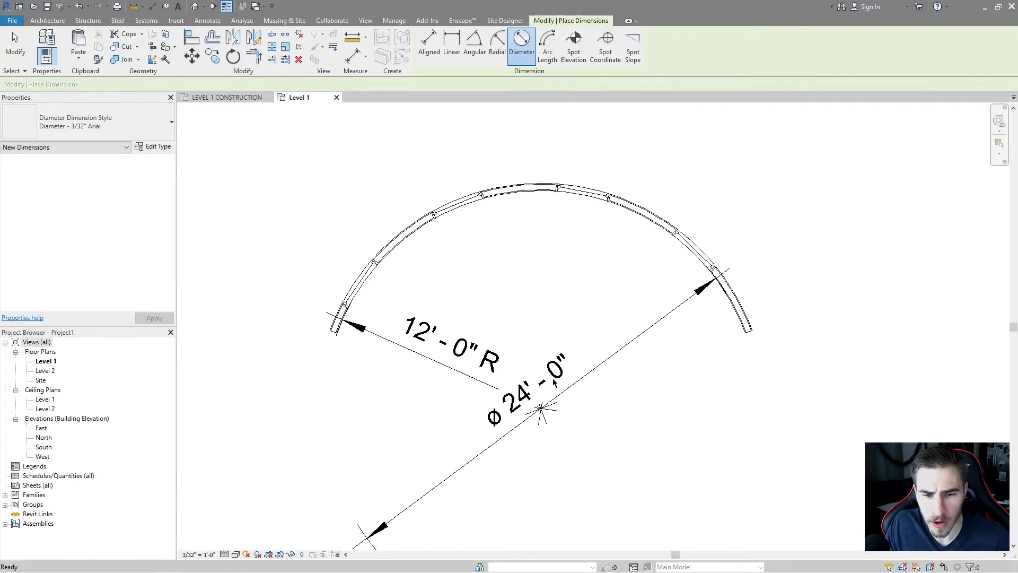
key("Escape")
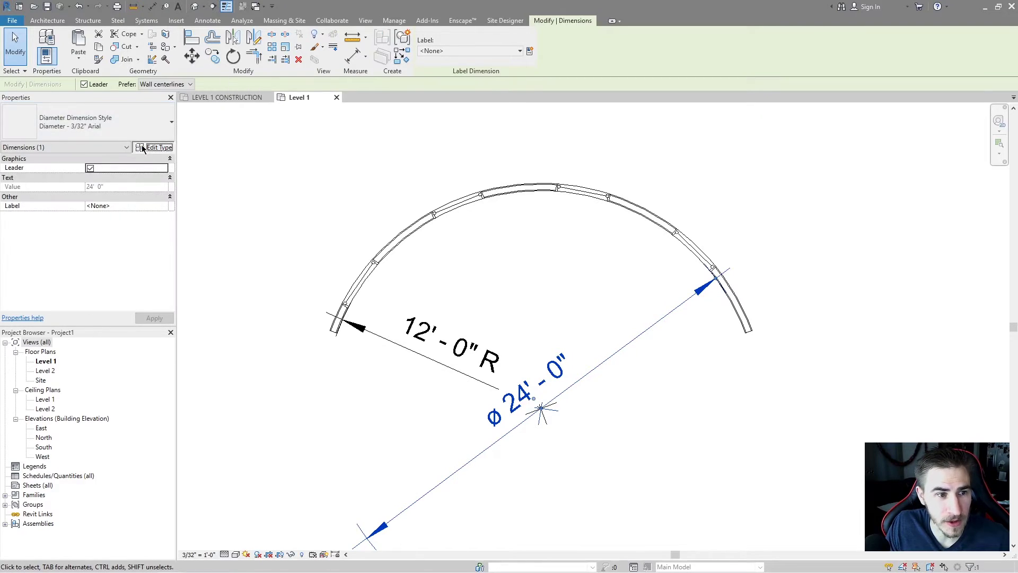
Step: Examine the symbol location and symbol text settings in the diameter dimension's type properties
left_click(154, 147)
scroll(782, 384, "down", 5)
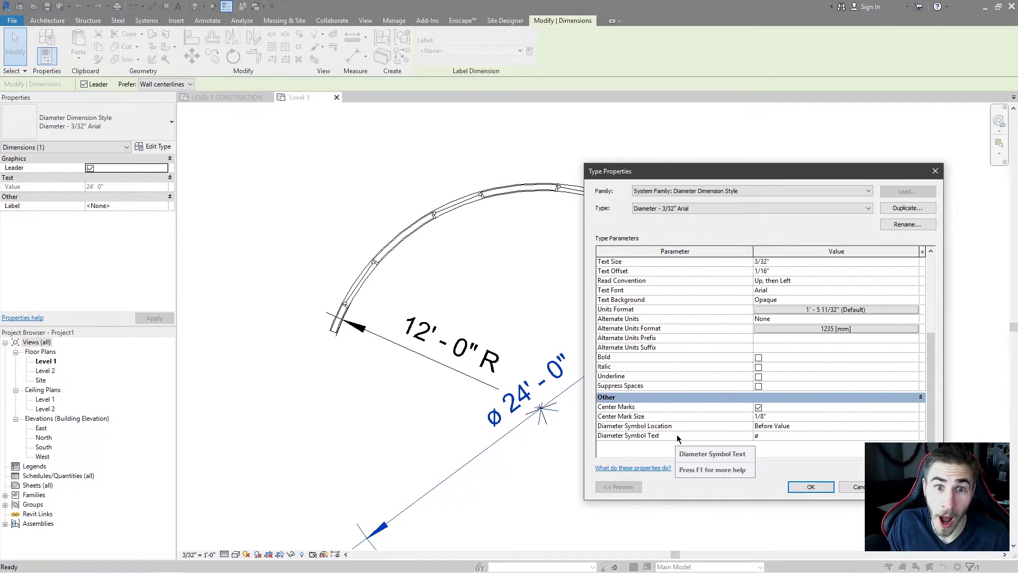
left_click(787, 435)
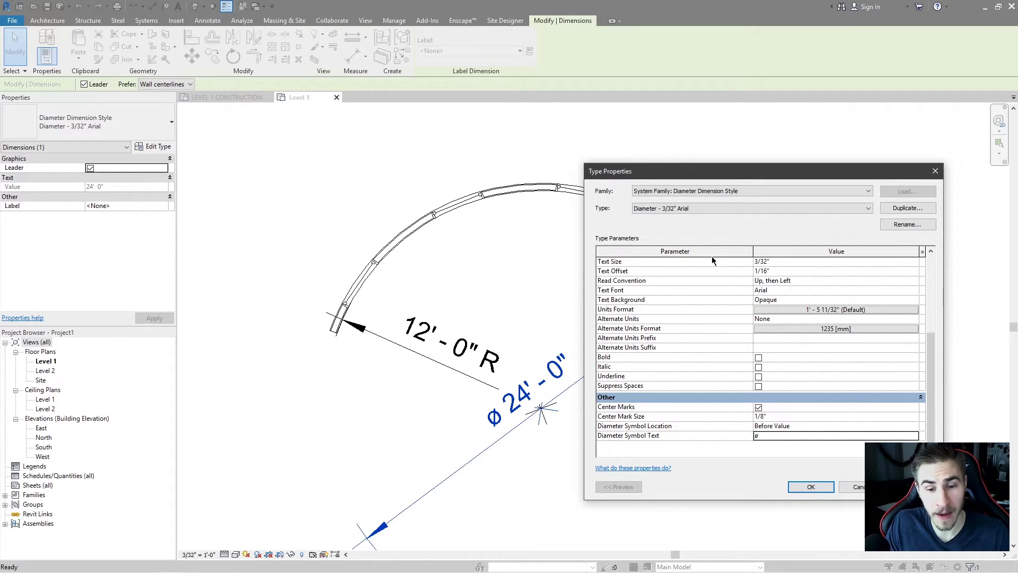
key("Return")
left_click(521, 306)
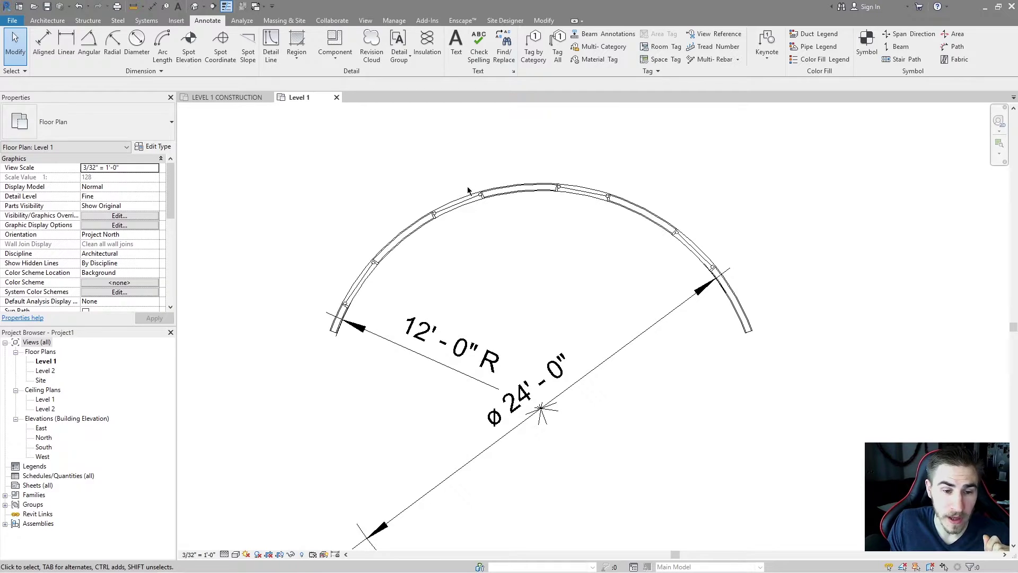
Step: Begin an arc length dimension with the reference preference set to Wall centerlines, choosing the curved wall's centerline as the arc to measure
left_click(163, 51)
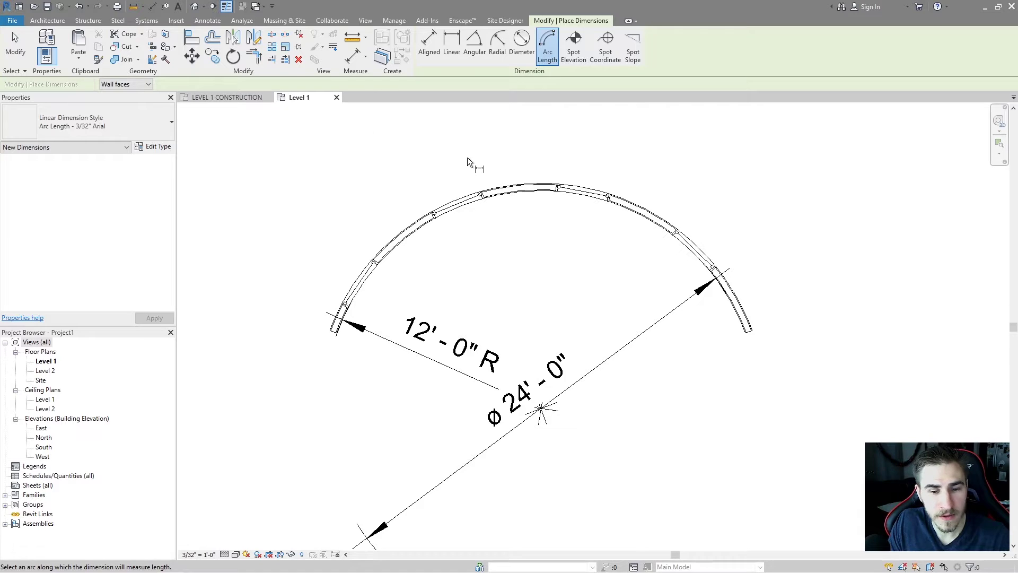
left_click(130, 84)
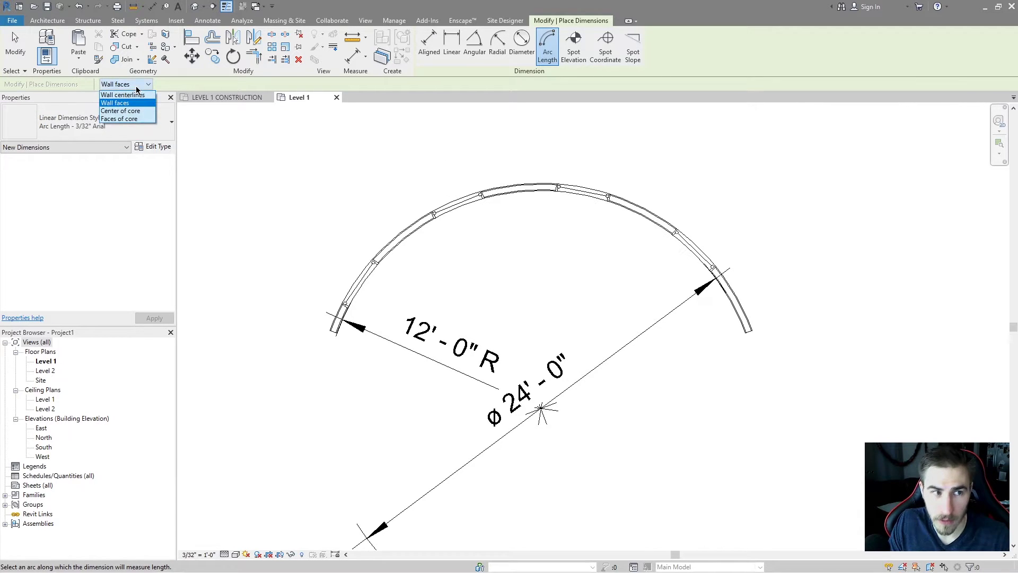
left_click(142, 95)
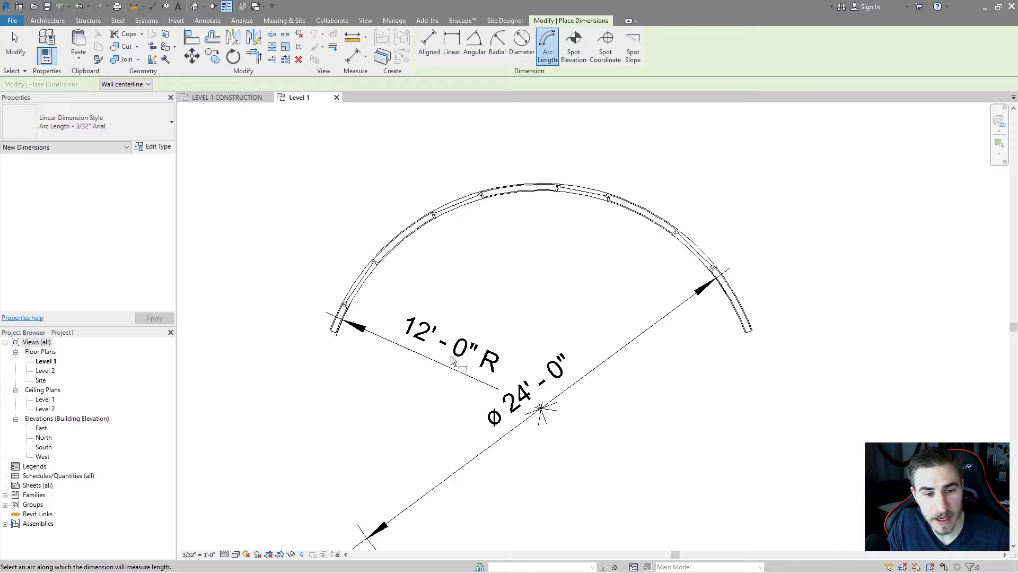
left_click(404, 240)
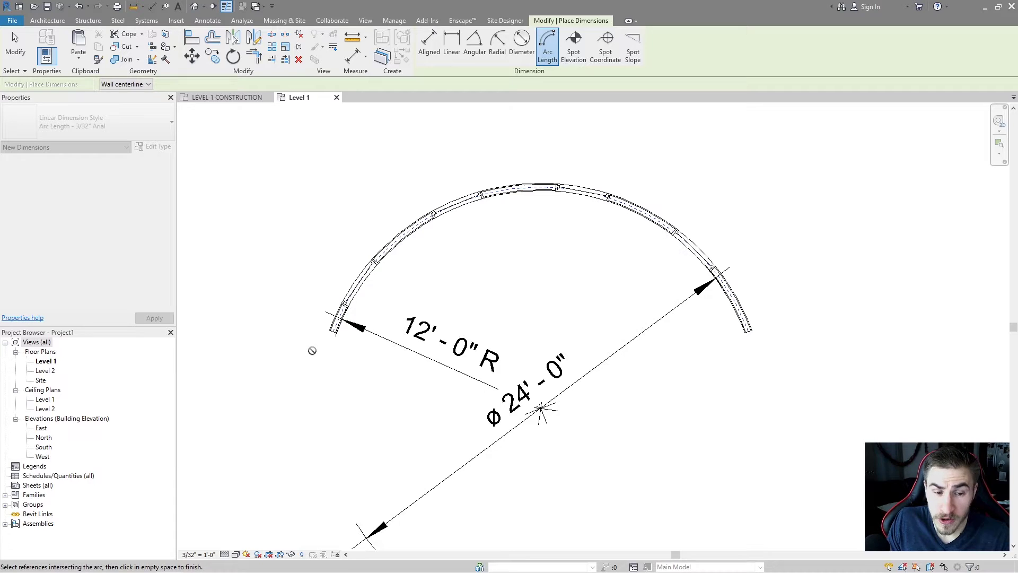
Step: Reference the wall's lower-left end and the near edge of the first opening in the arc length dimension
scroll(391, 334, "up", 5)
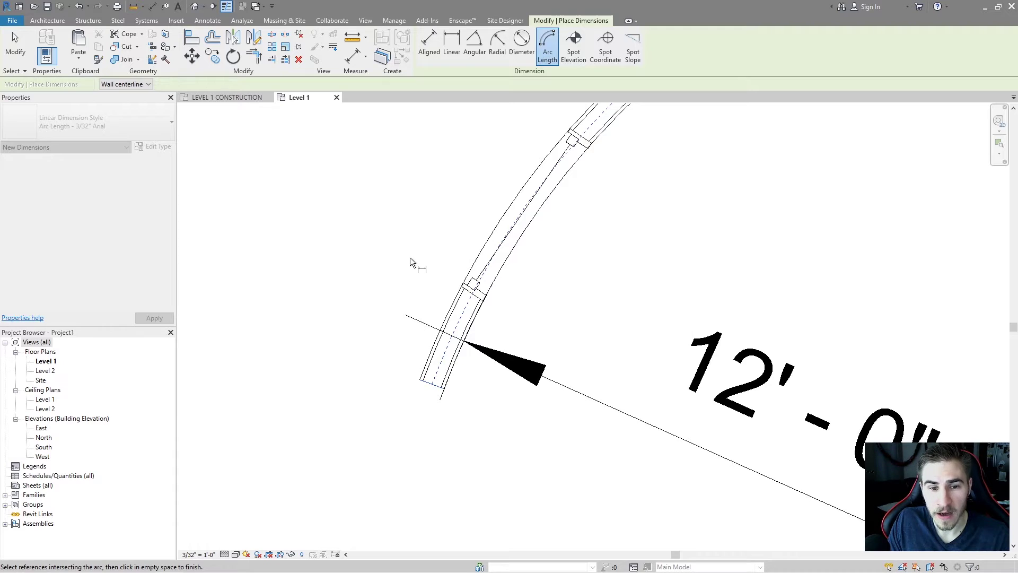
scroll(347, 323, "down", 2)
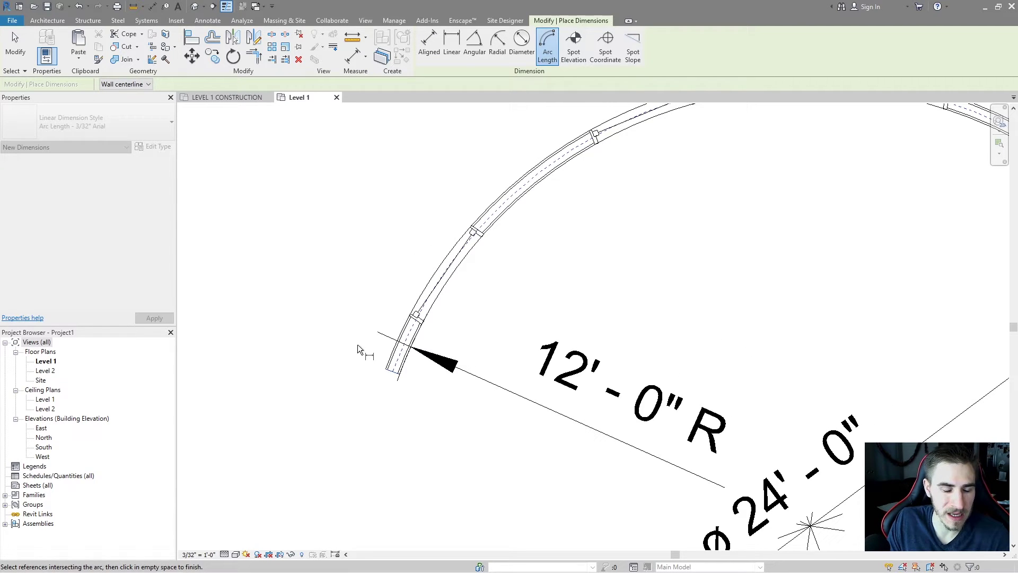
scroll(347, 342, "down", 2)
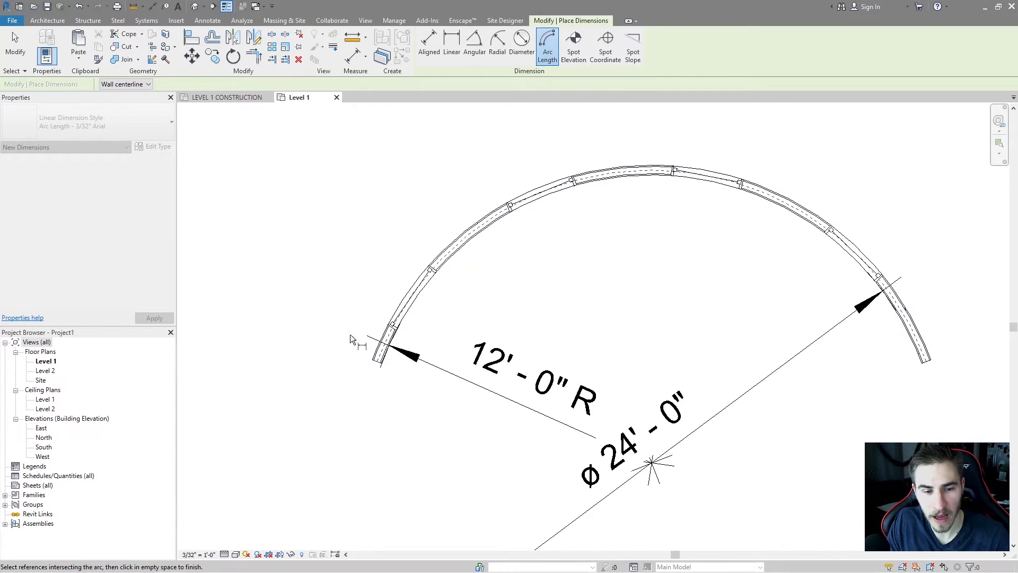
scroll(329, 323, "up", 3)
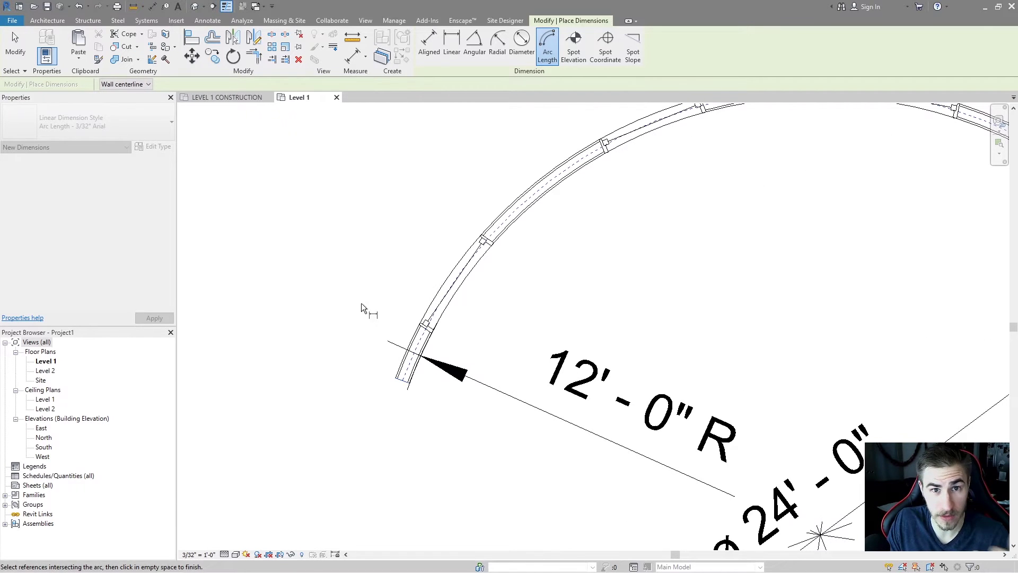
middle_click_drag(351, 300, 285, 291)
scroll(282, 316, "up", 2)
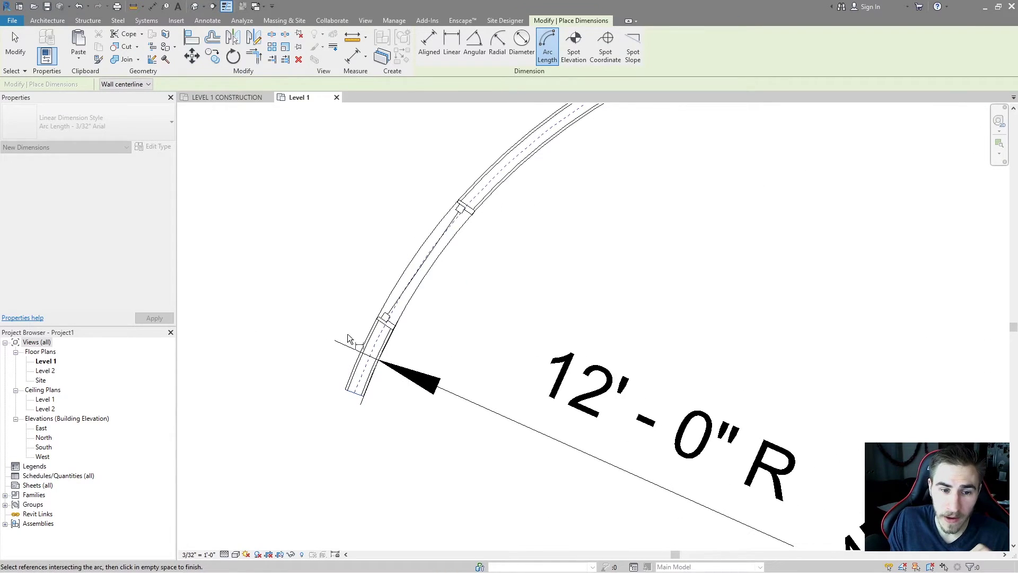
left_click(391, 332)
scroll(403, 350, "down", 5)
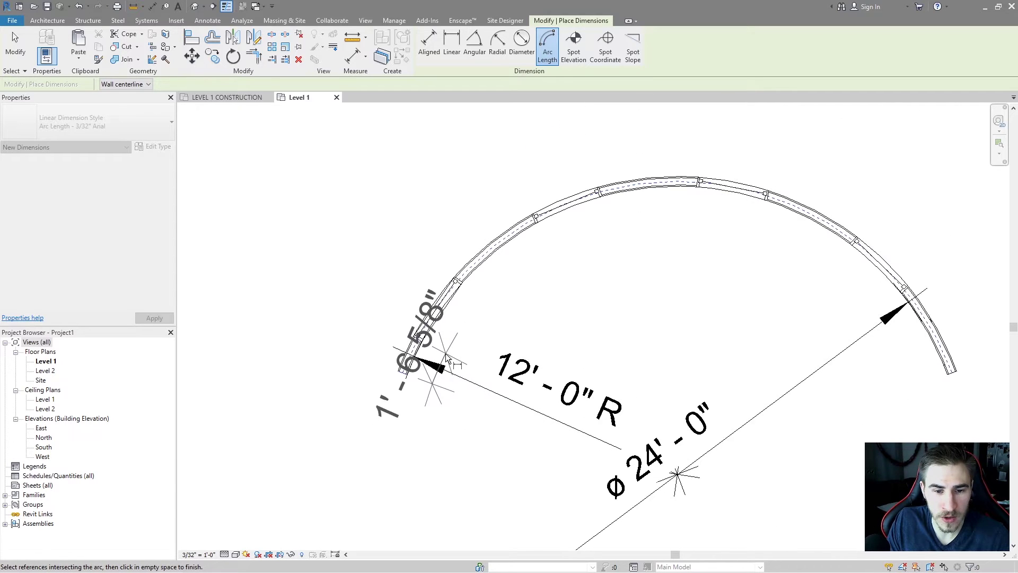
left_click(403, 363)
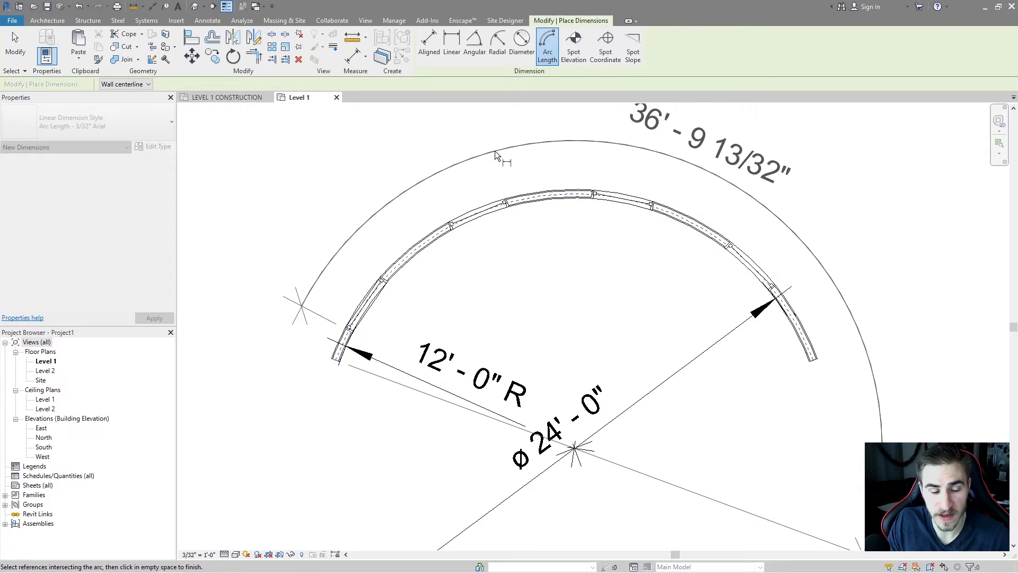
left_click(345, 337)
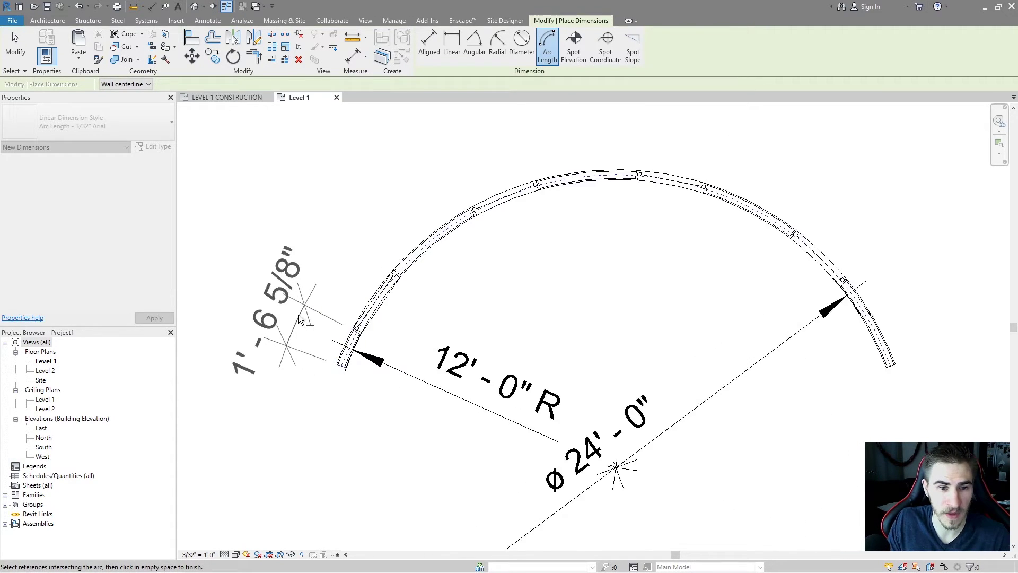
Step: Continue the arc length dimension string through the remaining opening edges to the wall's right end and place it outside the wall
scroll(324, 334, "up", 2)
middle_click_drag(530, 263, 416, 280)
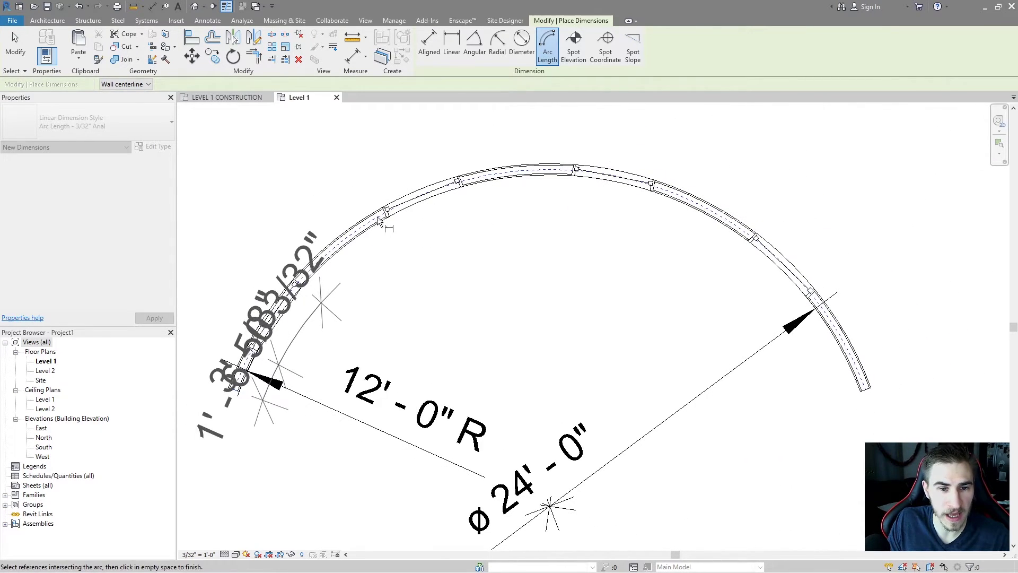
left_click(459, 181)
left_click(574, 170)
left_click(652, 185)
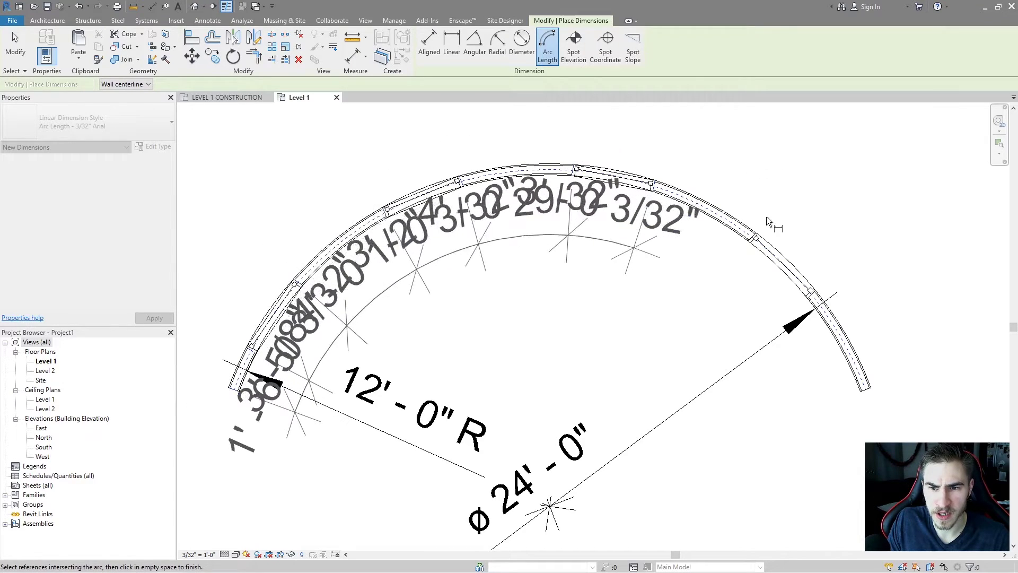
left_click(754, 237)
left_click(811, 293)
left_click(870, 390)
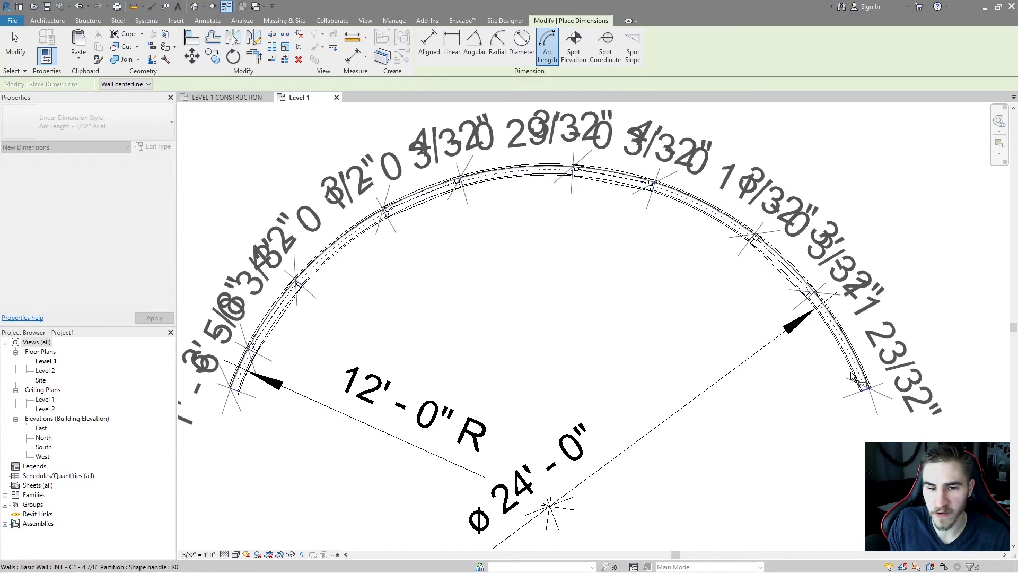
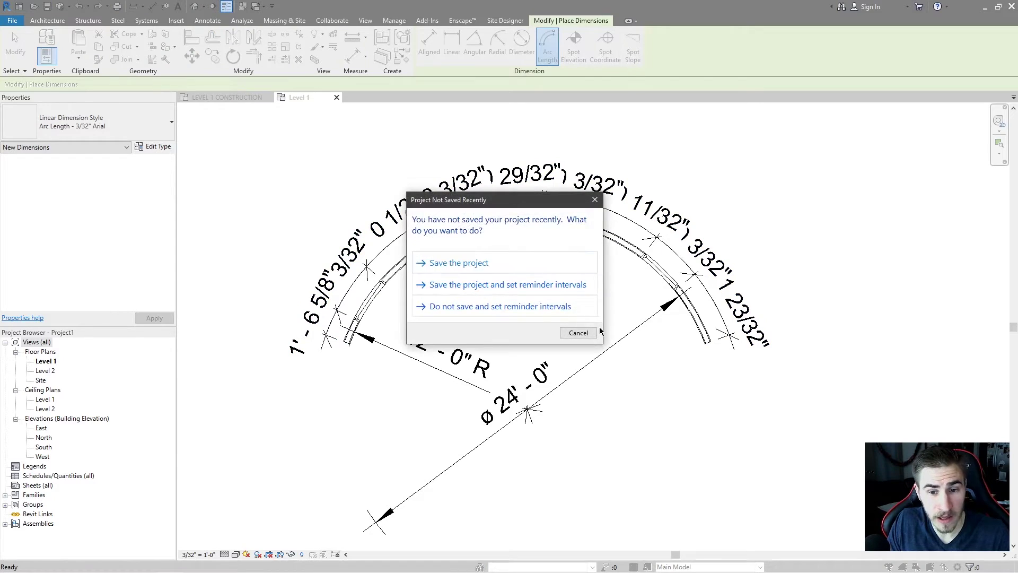
Step: Set the floor plan's view scale to 1/4" = 1'-0"
left_click(199, 554)
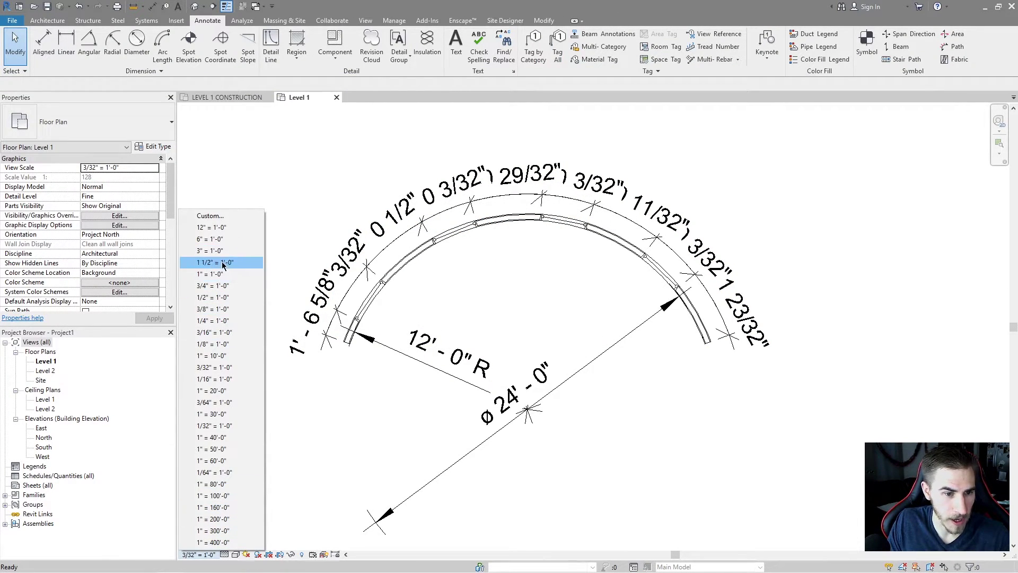
left_click(218, 320)
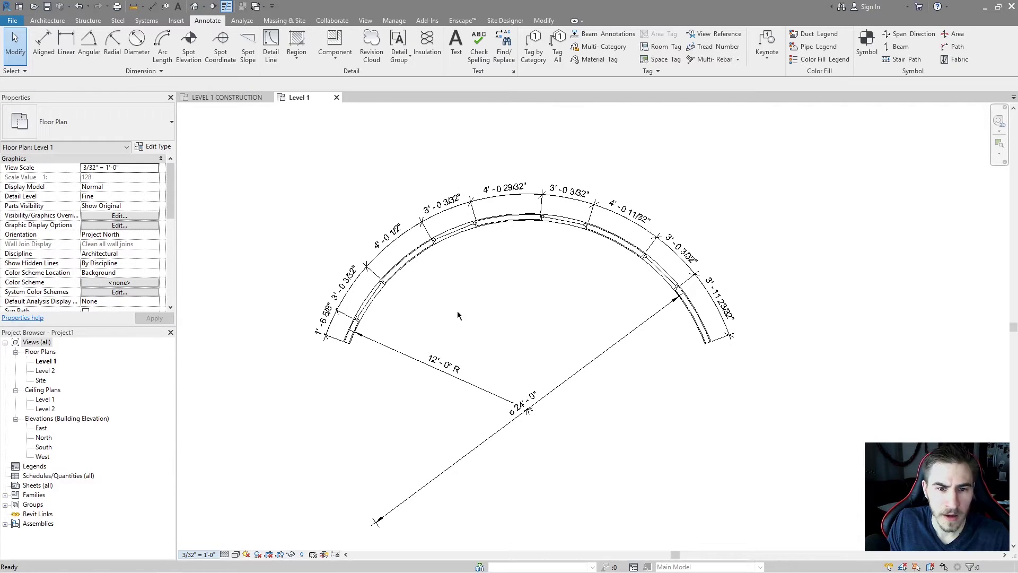
scroll(564, 257, "up", 2)
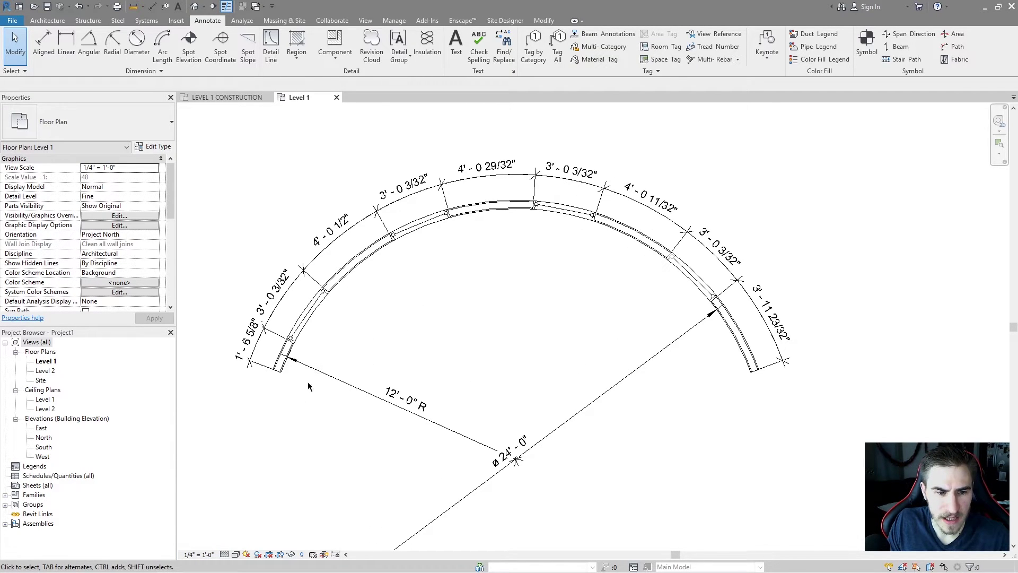
Step: Override the project settings in the arc length dimension type's units format and round to the nearest 1/8"
left_click(243, 339)
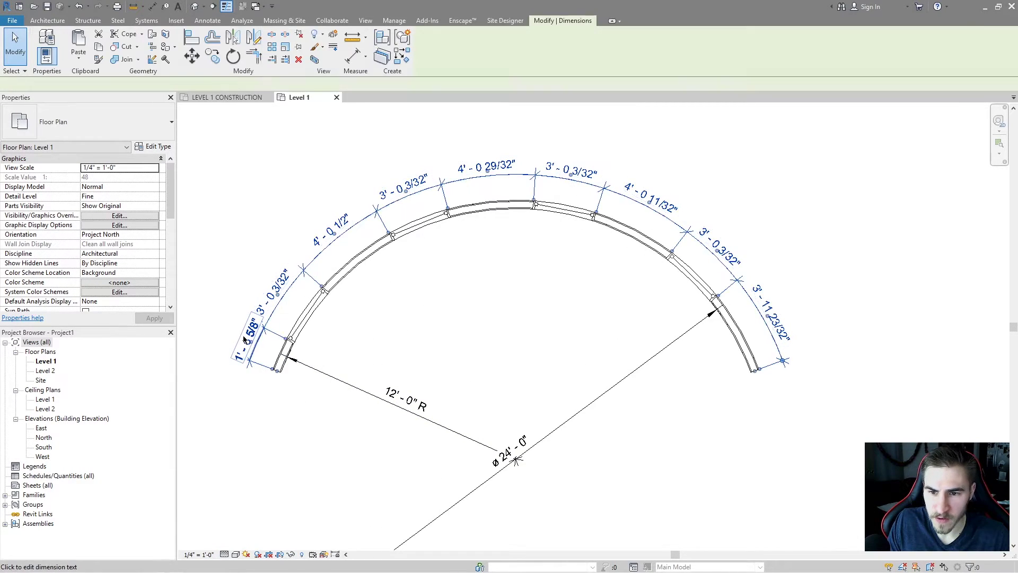
left_click(517, 301)
left_click(337, 238)
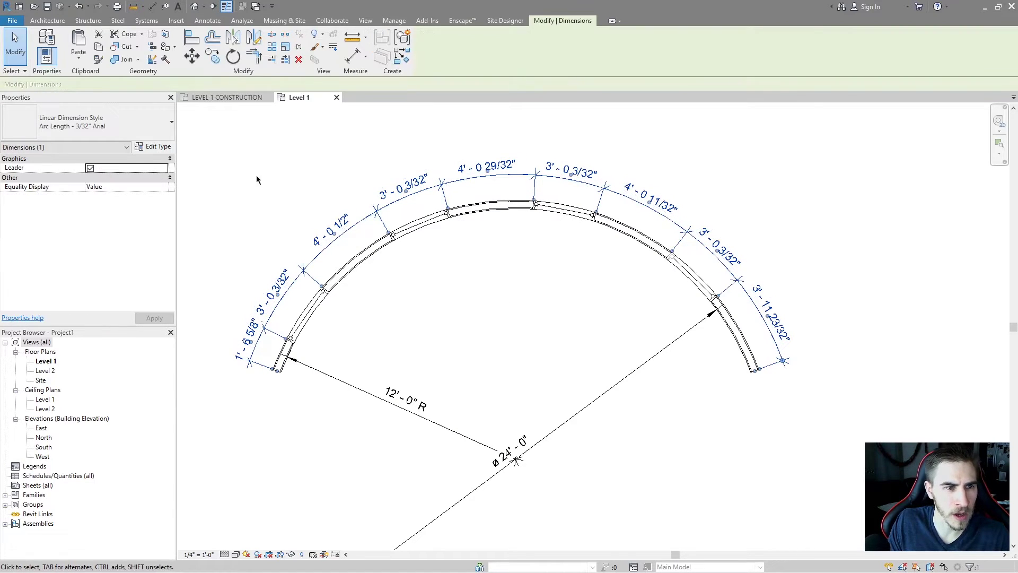
left_click(153, 146)
scroll(677, 334, "down", 5)
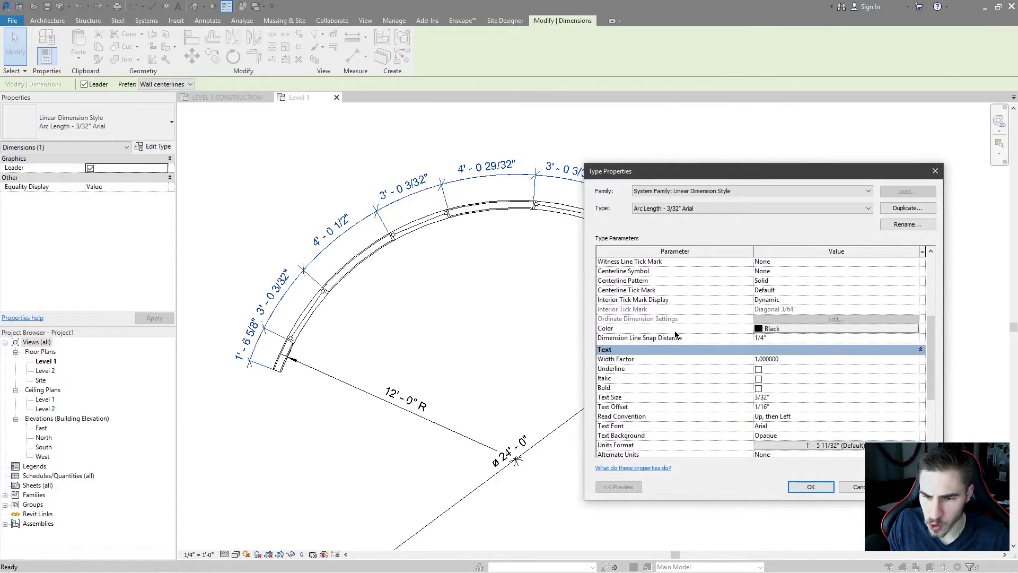
scroll(677, 334, "down", 3)
left_click(756, 359)
left_click(712, 263)
left_click(726, 306)
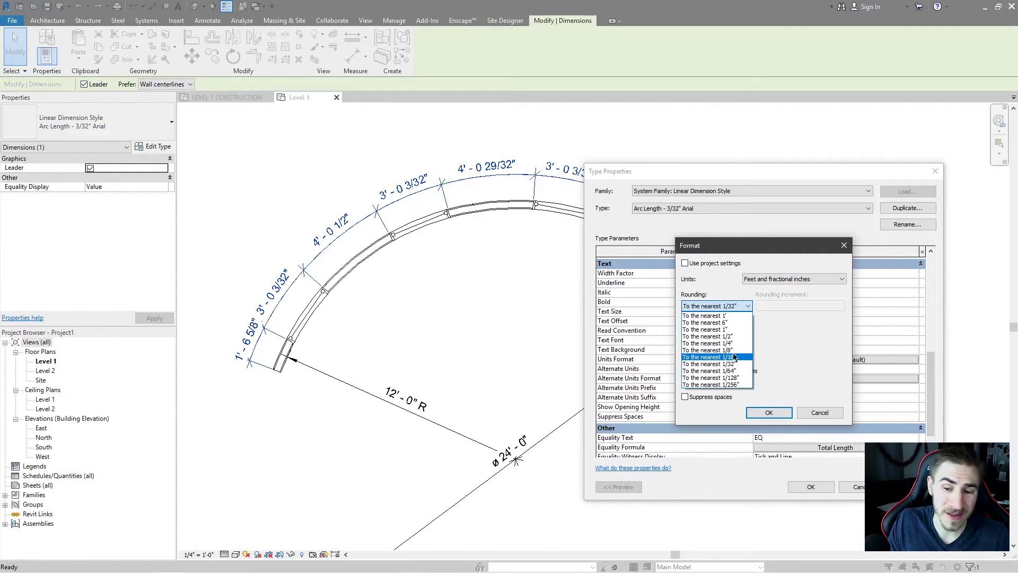
left_click(731, 351)
left_click(769, 413)
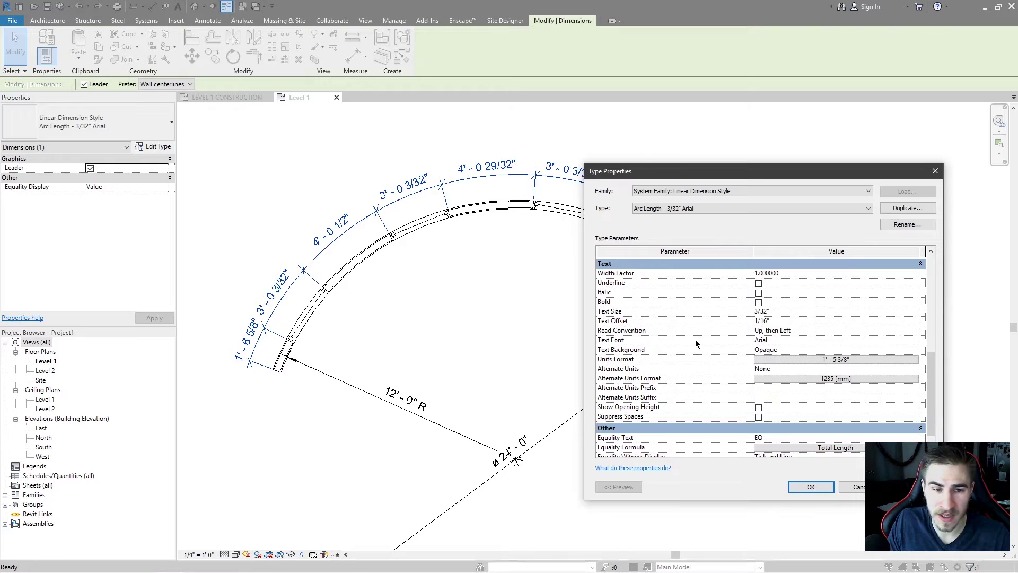
left_click(812, 487)
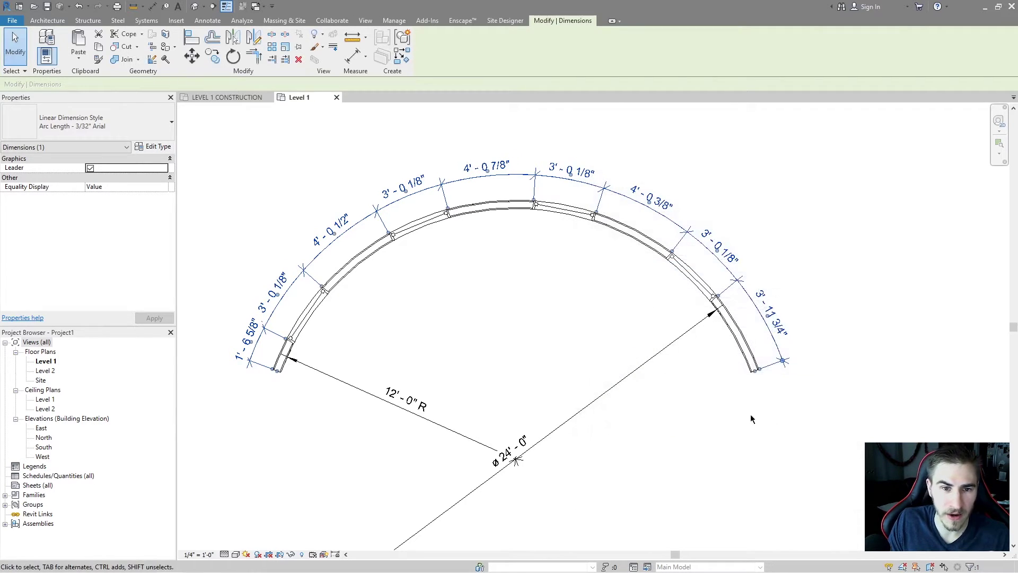
left_click(545, 345)
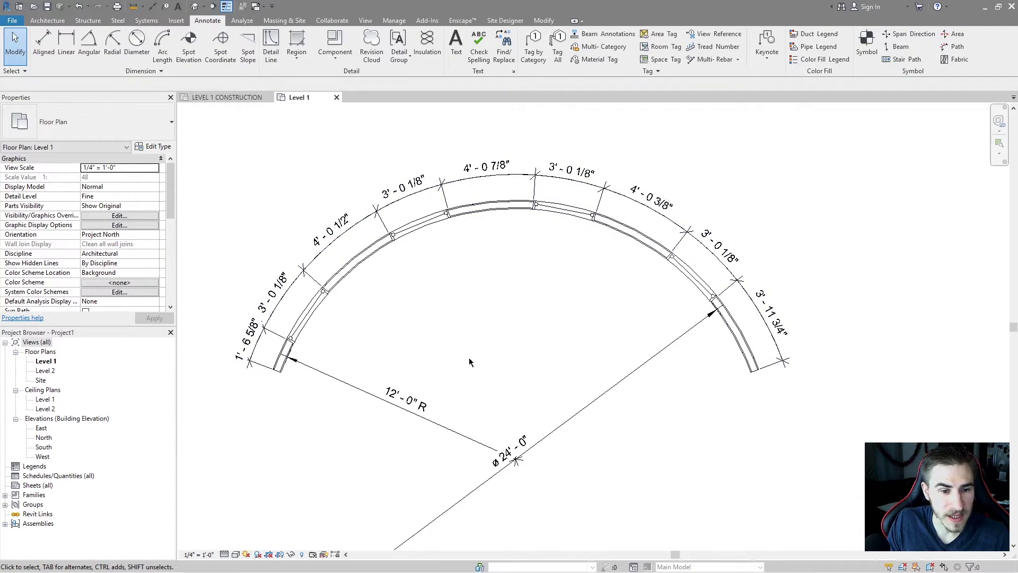
Step: Move the segmented arc length dimension string slightly closer to the curved wall's outer face
middle_click_drag(495, 319, 492, 323)
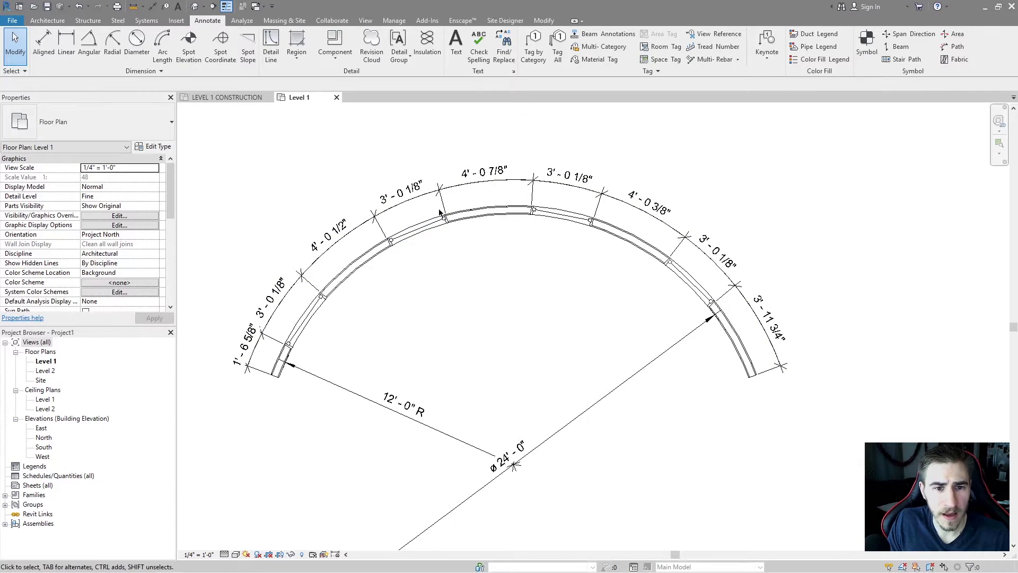
left_click_drag(510, 180, 510, 190)
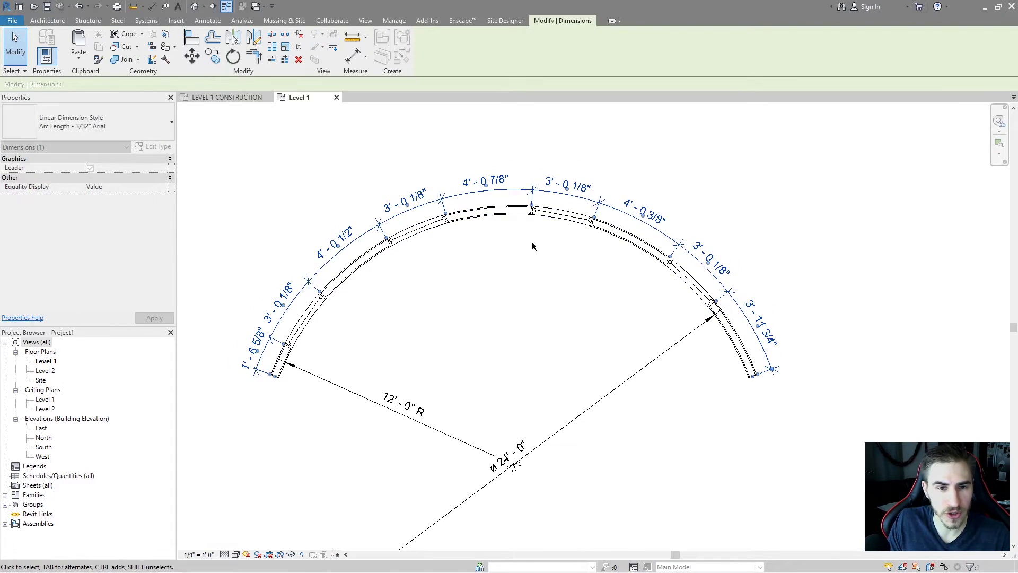
left_click(315, 287)
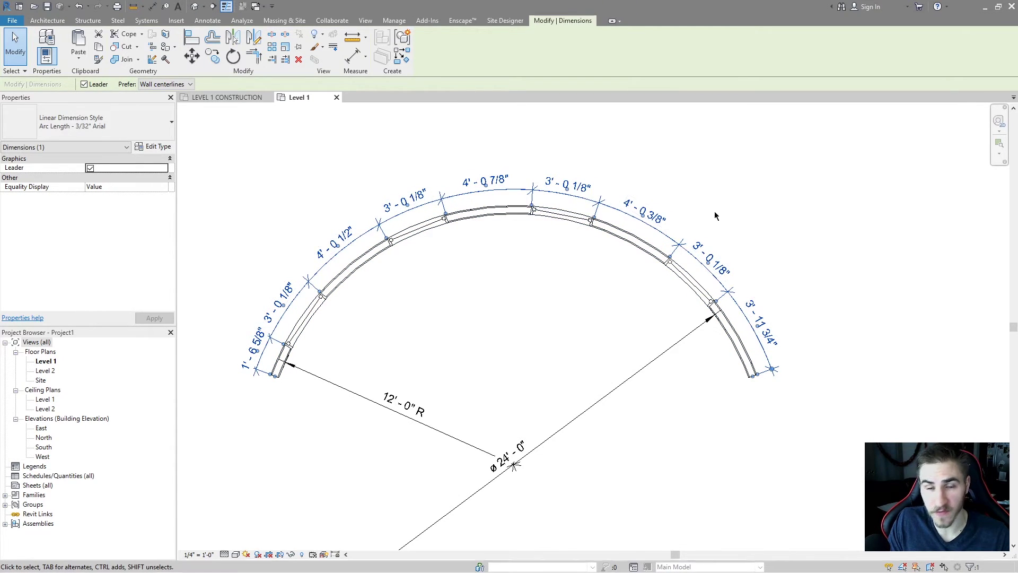
left_click(579, 305)
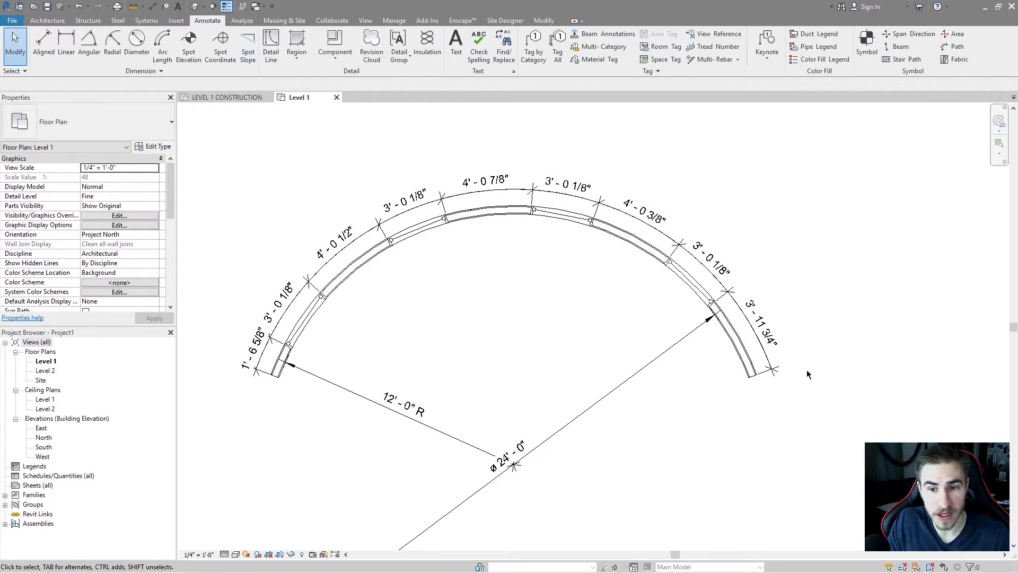
Step: Add an overall arc length dimension between the curved wall's two ends and move it close outside the segmented dimension string
left_click(162, 44)
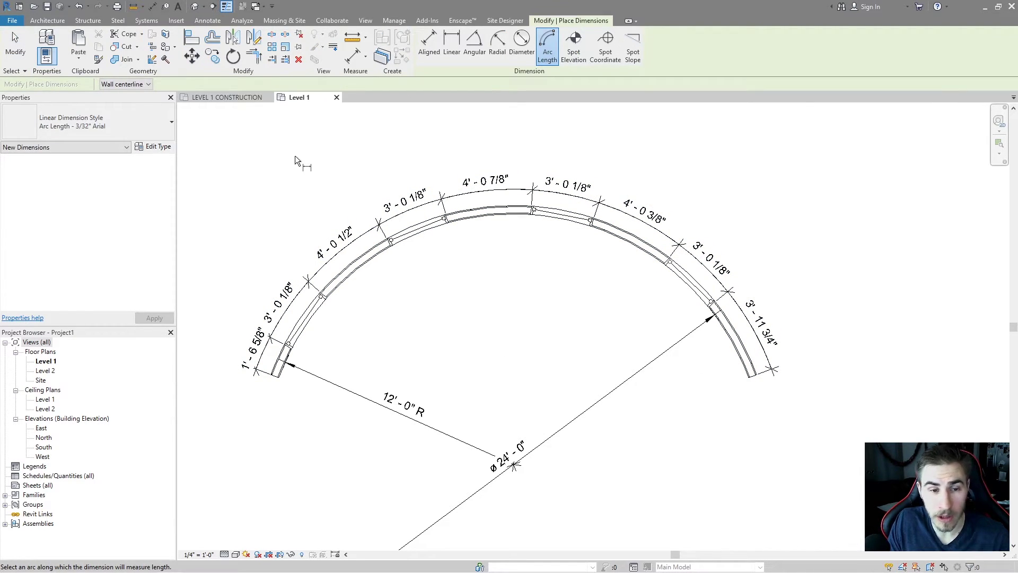
left_click(356, 267)
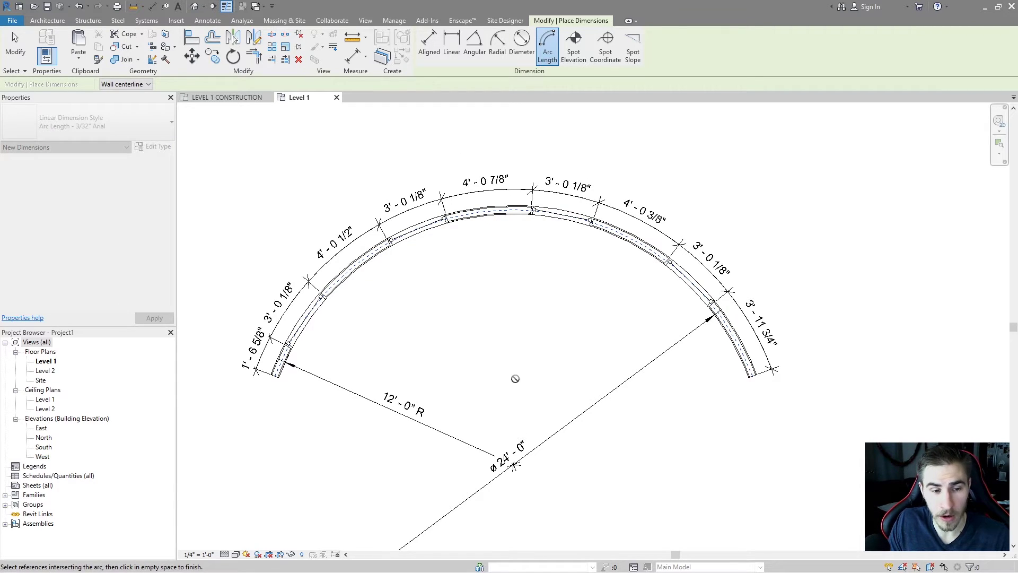
left_click(770, 373)
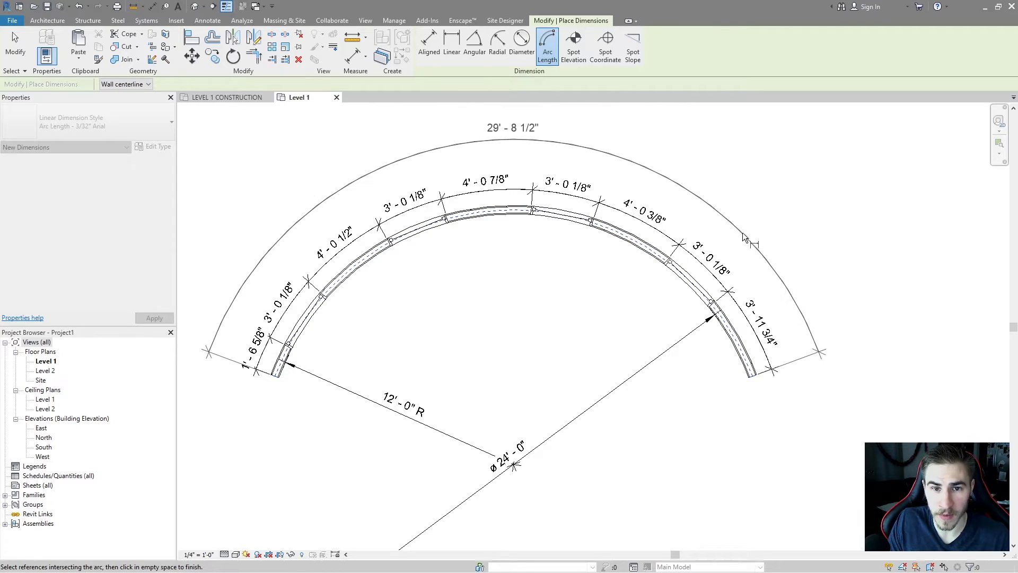
left_click(787, 269)
middle_click_drag(788, 274, 789, 290)
key("Escape")
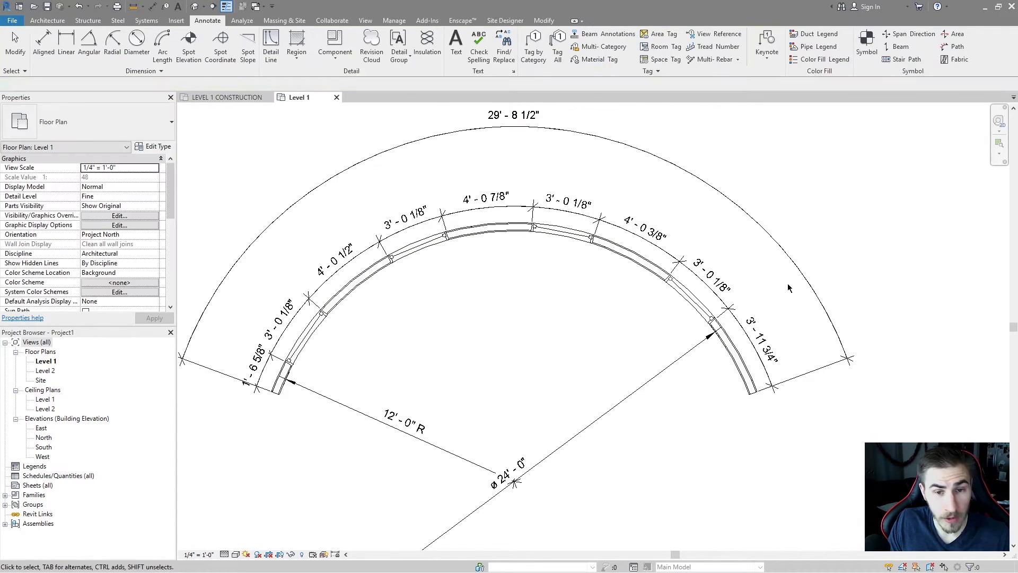
left_click(665, 163)
left_click_drag(665, 163, 613, 202)
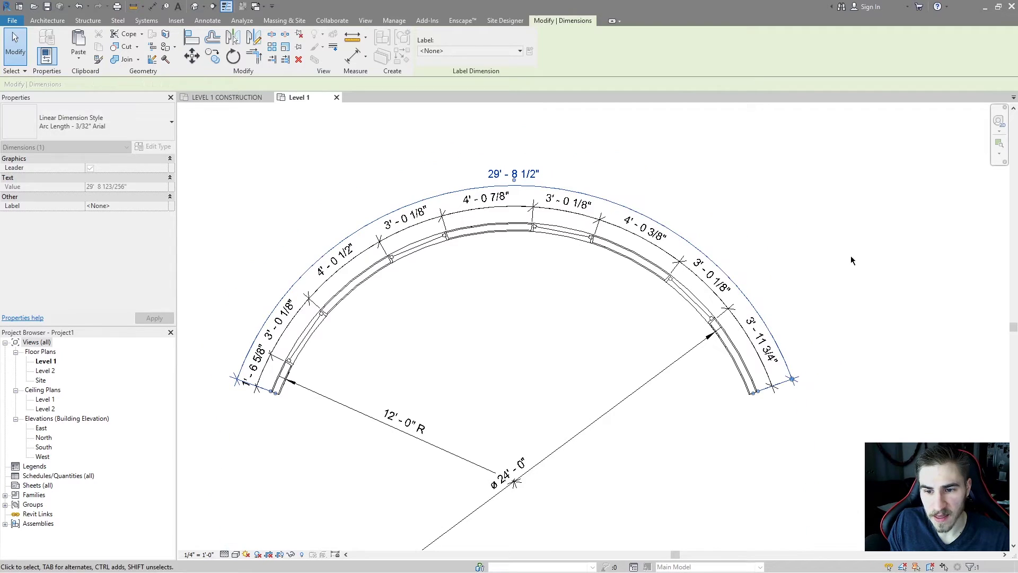
Step: Review the arc length dimension type's properties, including the dimension line snap distance and text settings
left_click(154, 146)
scroll(661, 340, "down", 5)
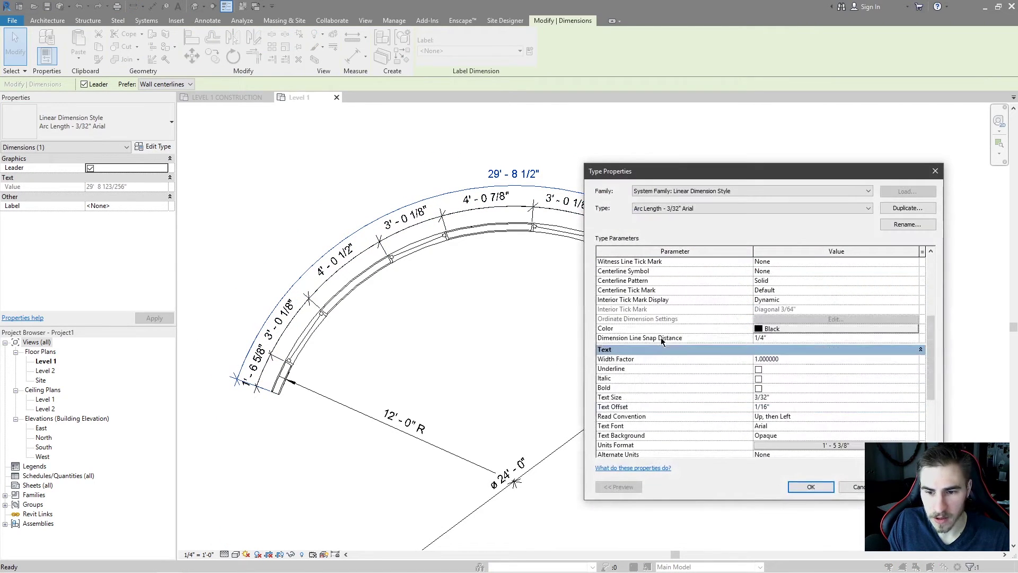
scroll(826, 424, "down", 3)
scroll(698, 374, "up", 2)
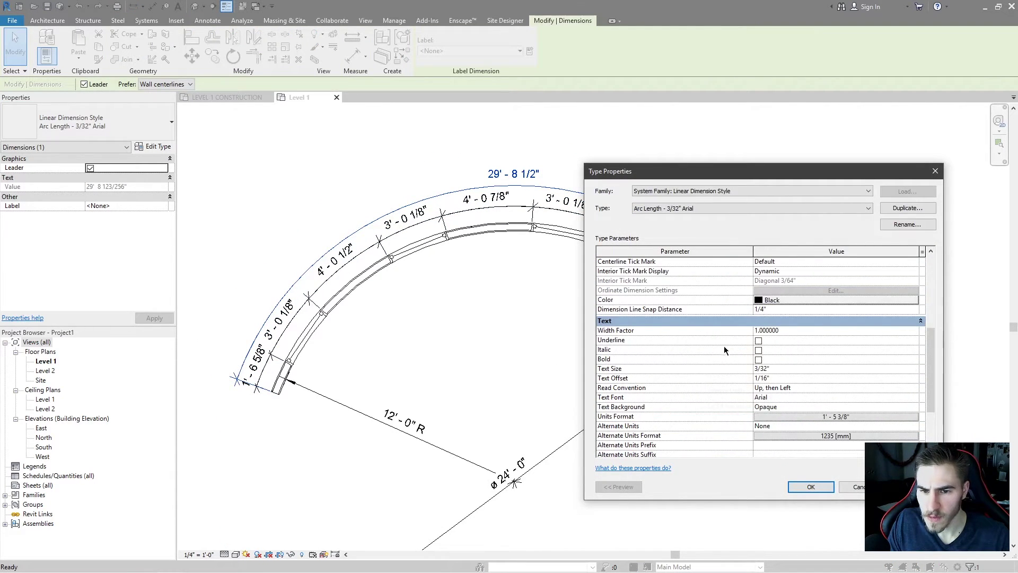
left_click(808, 485)
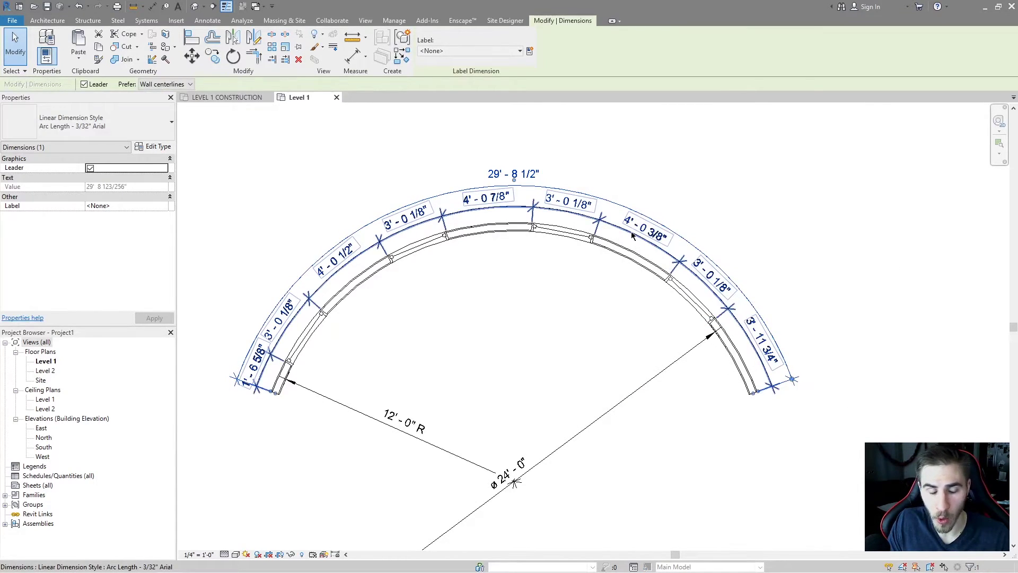
Step: Reposition the overall arc length dimension line at the snap distance outside the segmented dimension string
mouse_move(718, 274)
left_mouse_down()
mouse_move(742, 270)
mouse_move(730, 284)
left_mouse_up()
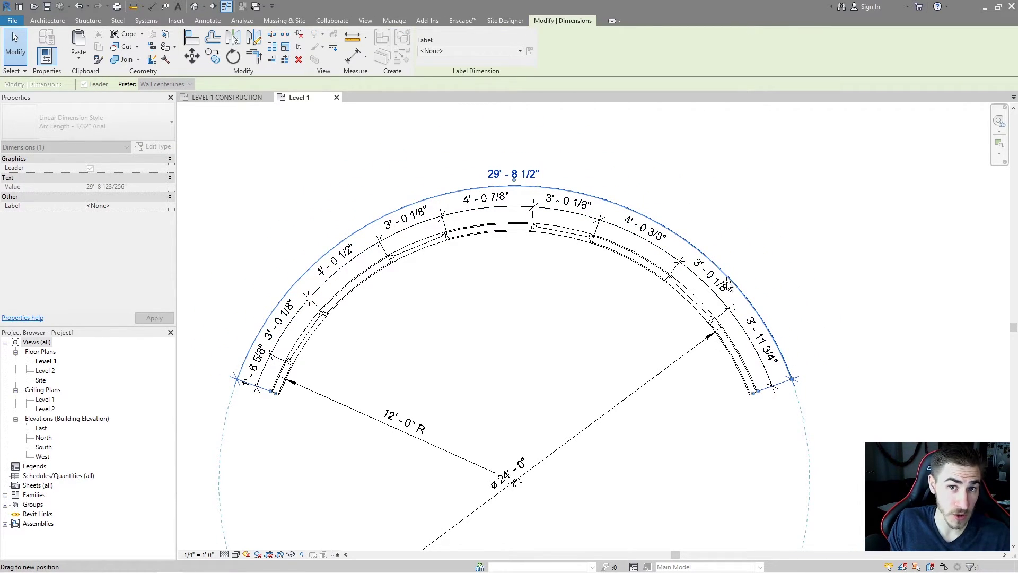
left_click_drag(730, 285, 730, 285)
middle_click_drag(759, 246, 768, 230)
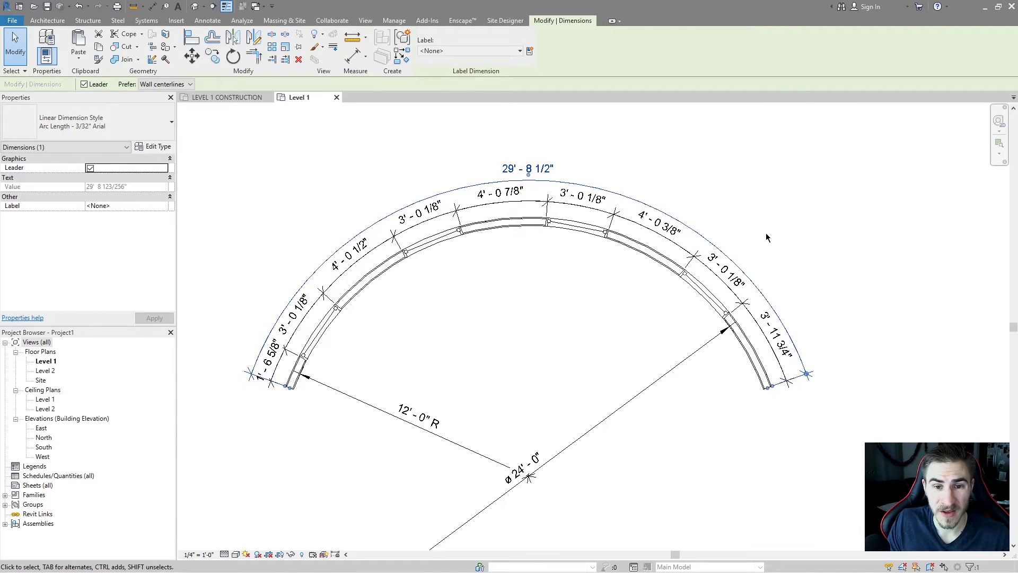
left_click(756, 238)
Step: Slide the rightmost window to about 5'-3" from the wall's right end and its left neighbour to about 2'-6" from the next window
left_click_drag(691, 285, 664, 261)
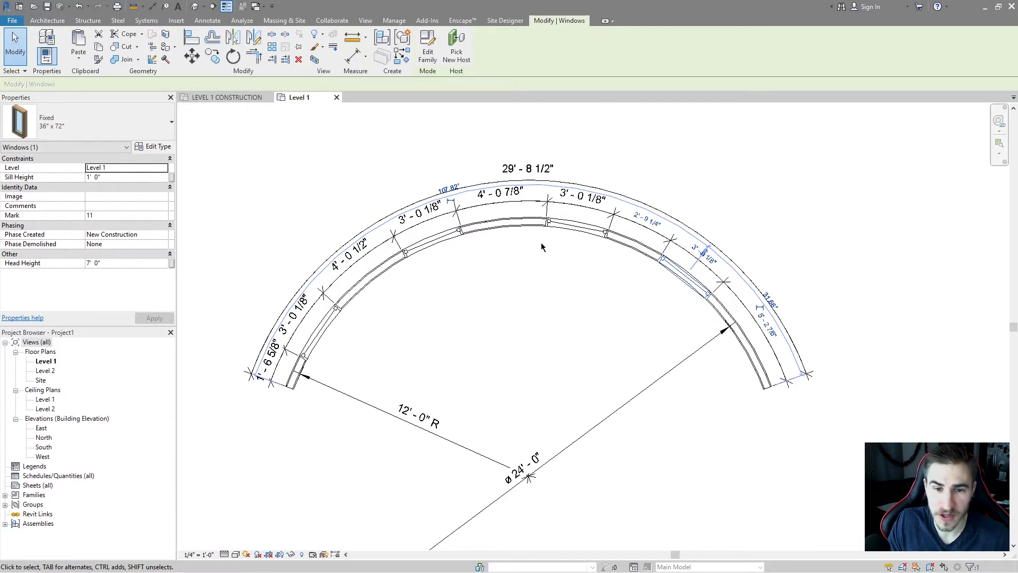
left_click_drag(571, 230, 539, 227)
left_click(553, 295)
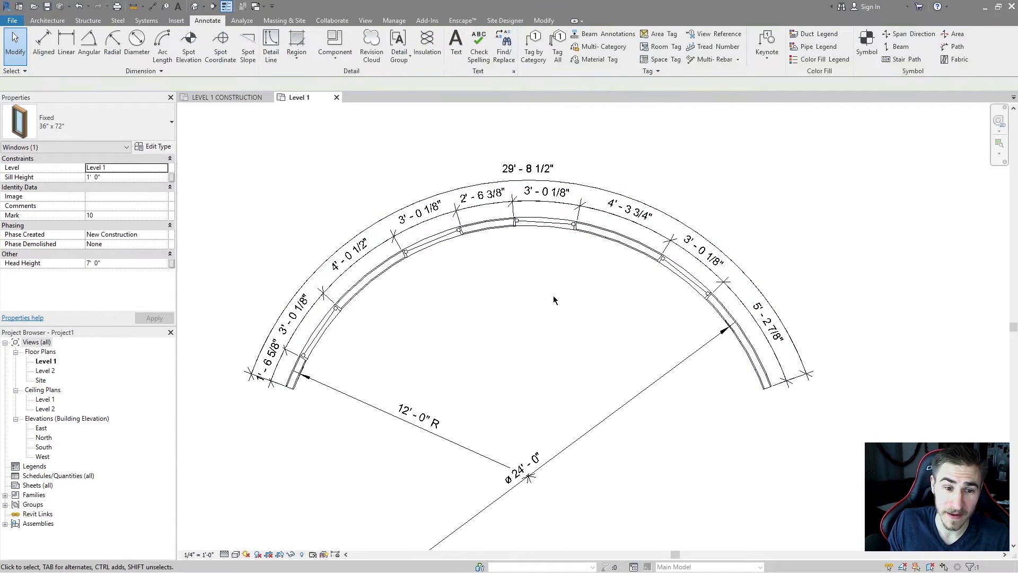
Step: Set the angle between the wall's left end and the window near the arc's crown to 70°
left_click(547, 223)
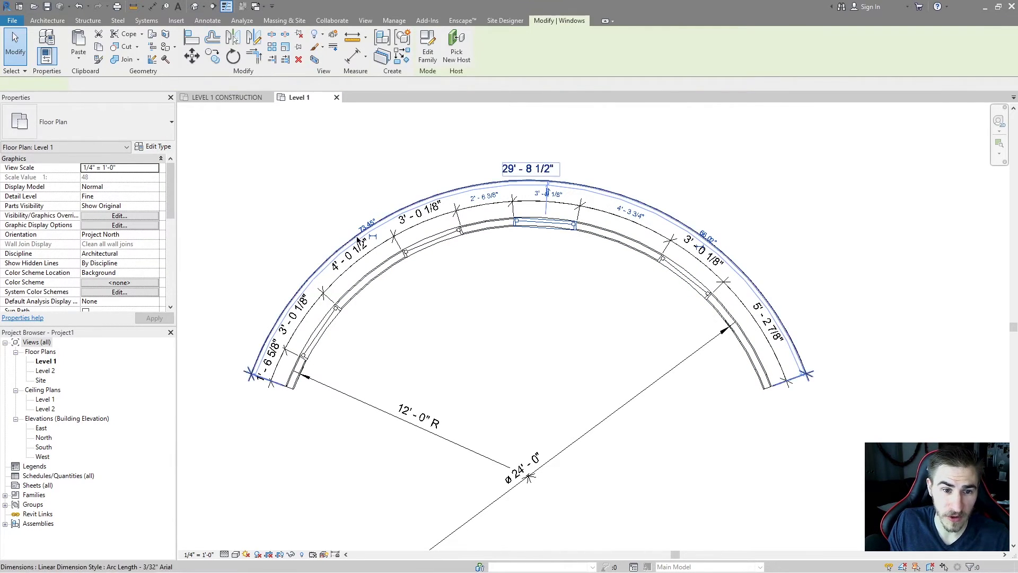
scroll(387, 227, "up", 3)
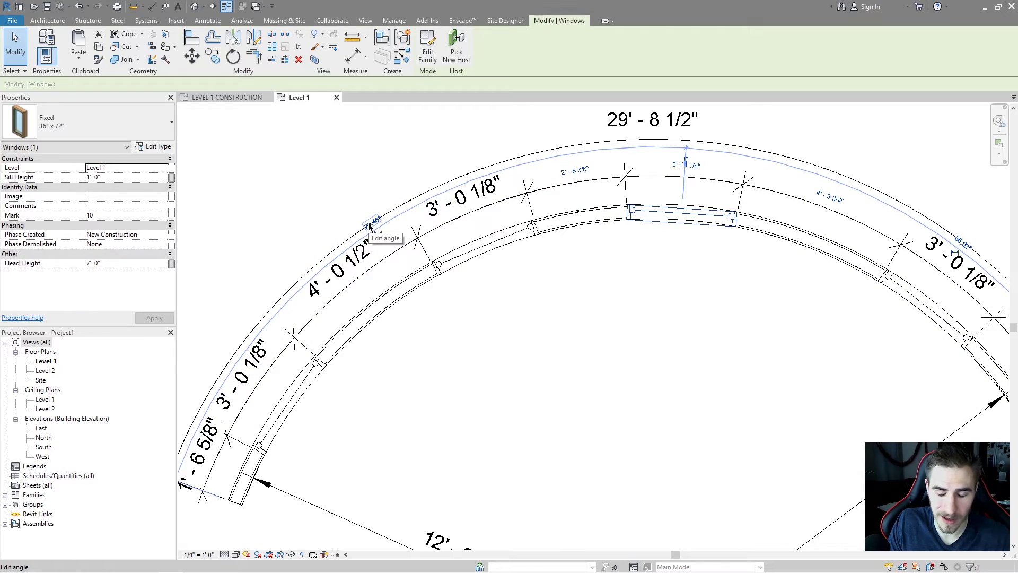
scroll(370, 226, "down", 2)
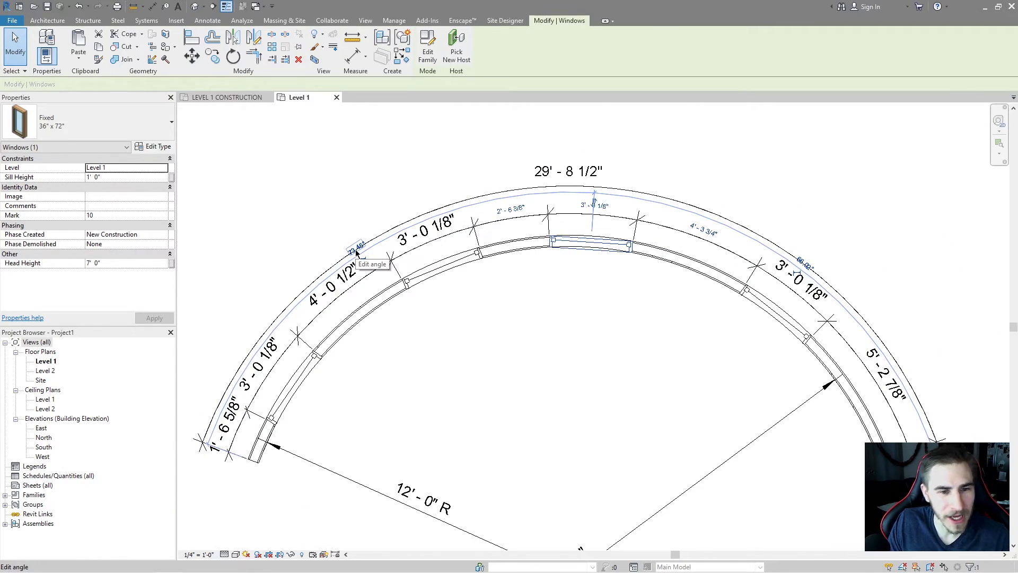
left_click(355, 248)
type("70")
key("Return")
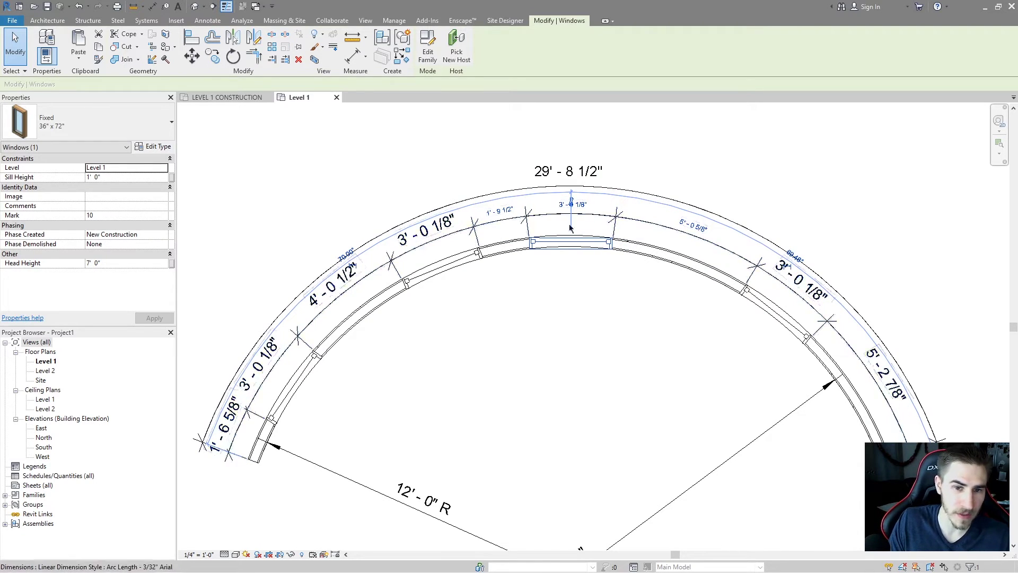
left_click(751, 203)
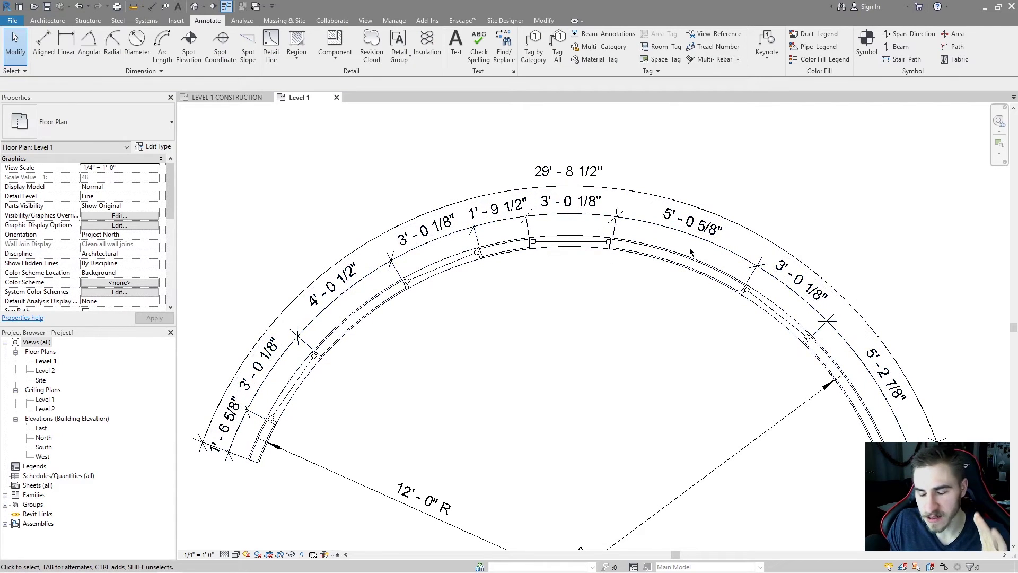
Step: Extend the curved wall's right end farther along its arc, to an overall arc length of about 32'-3"
middle_click_drag(615, 287, 593, 270)
scroll(610, 275, "down", 2)
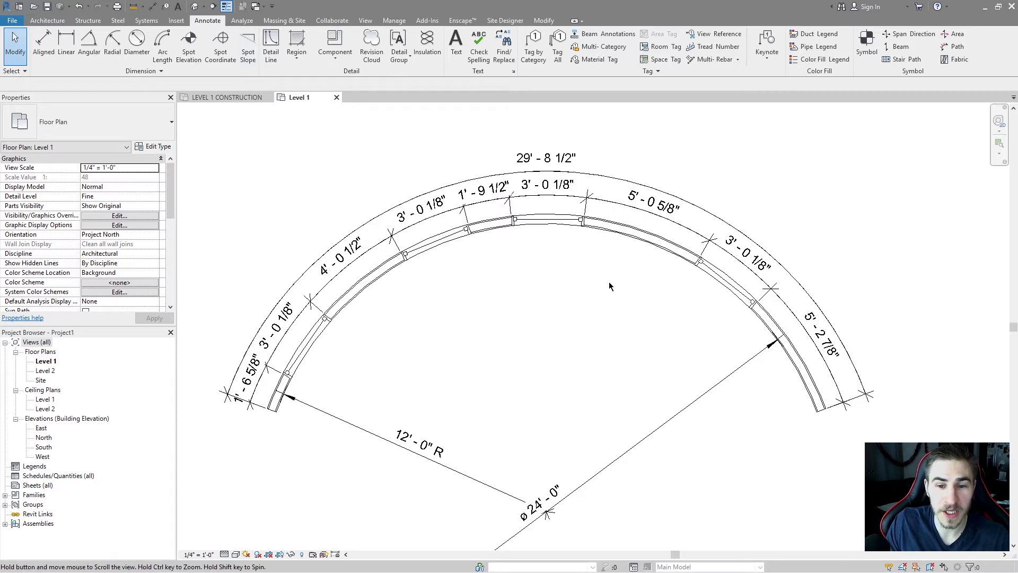
scroll(583, 291, "down", 1)
middle_click_drag(561, 287, 552, 259)
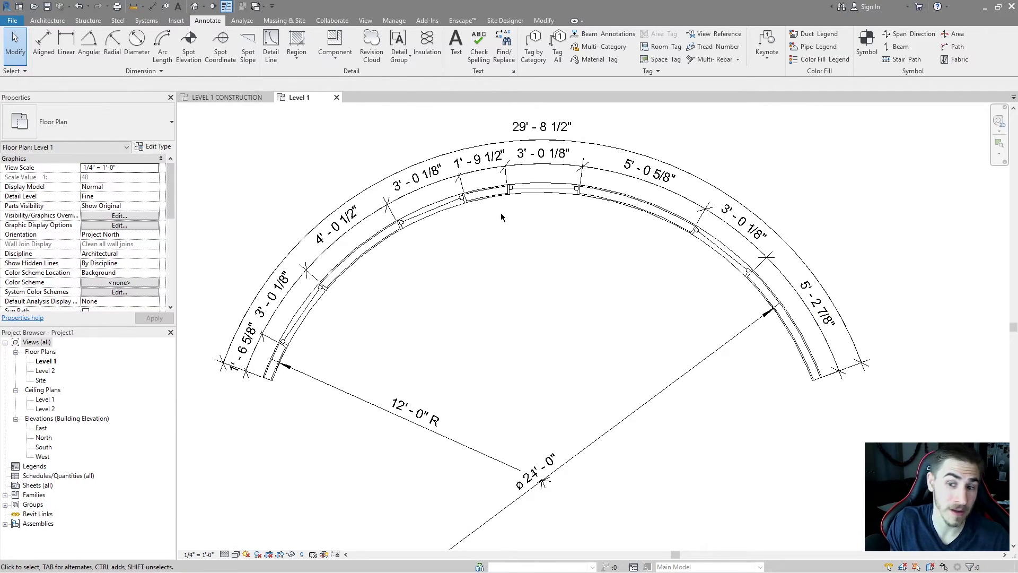
middle_click_drag(796, 334, 797, 318)
left_click(795, 317)
left_click_drag(818, 363, 855, 440)
key("Escape")
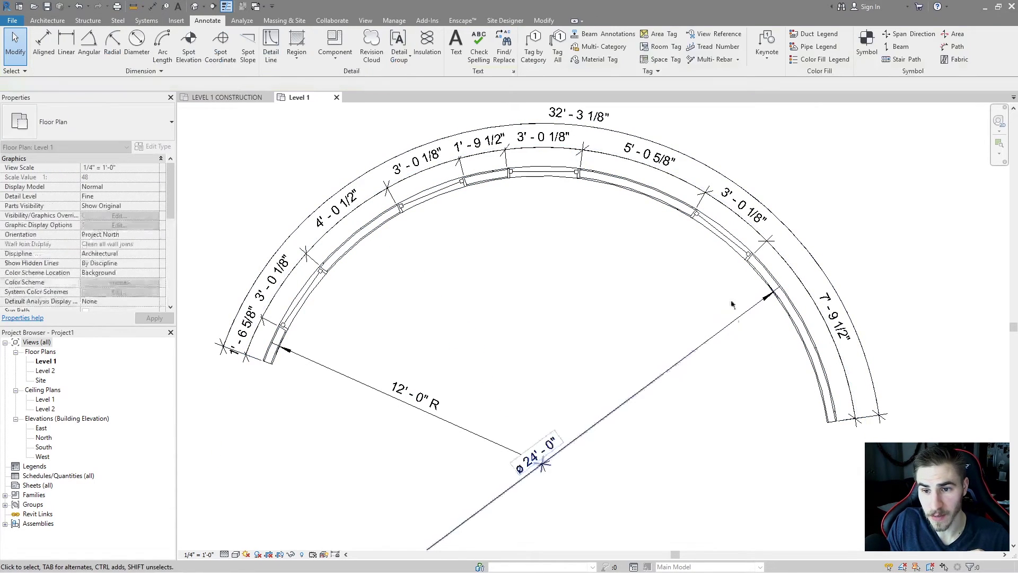
Step: Slide the rightmost window along the curved wall to about 7'-0" from the wall's right end
left_click(792, 298)
left_click_drag(792, 299, 734, 248)
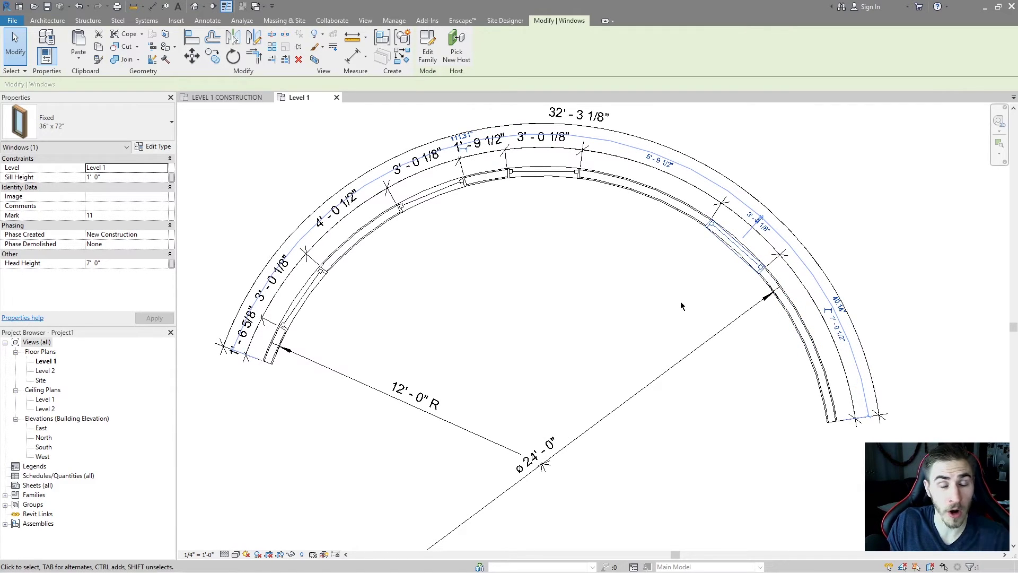
left_click(680, 302)
scroll(571, 281, "down", 2)
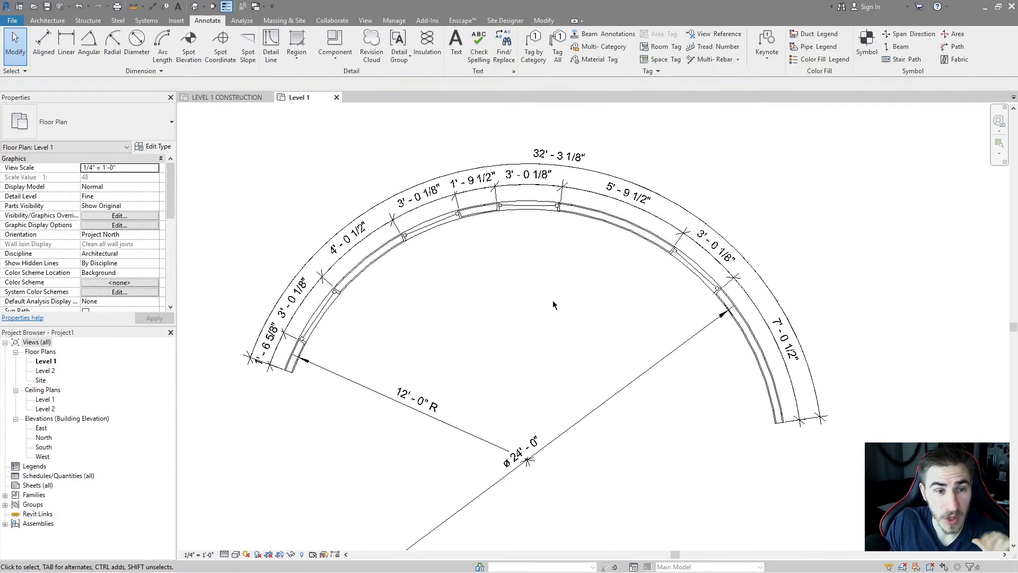